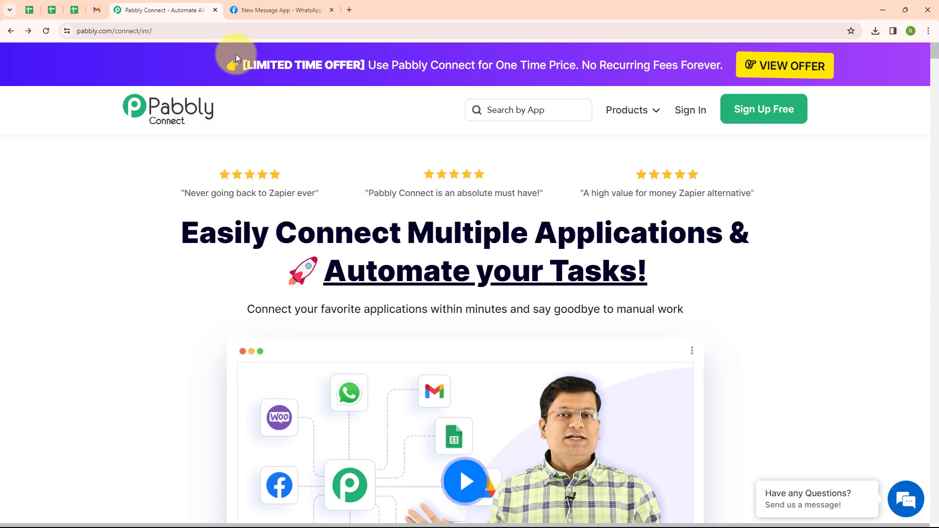
Step: Open the Pabbly Connect dashboard from the page listing all Pabbly apps
{"action": "left_click", "coordinate": [223, 31]}
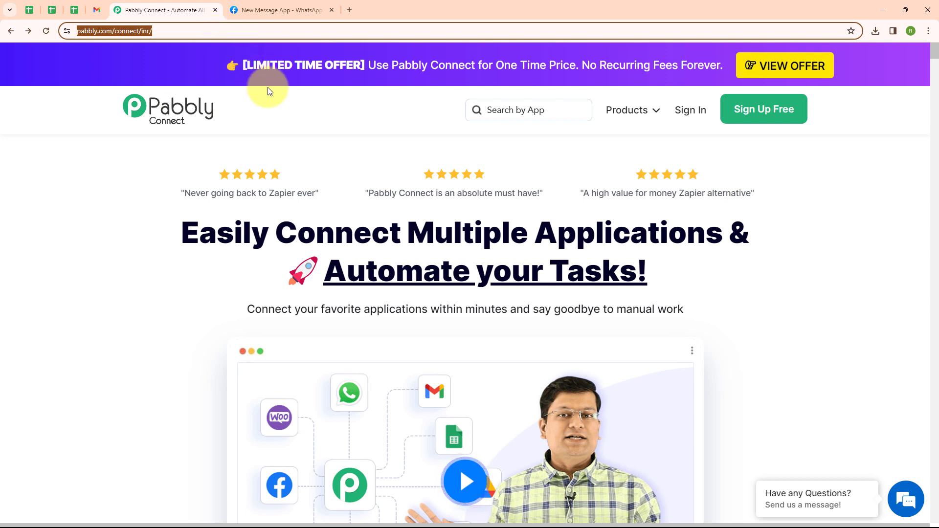
{"action": "left_click", "coordinate": [295, 116]}
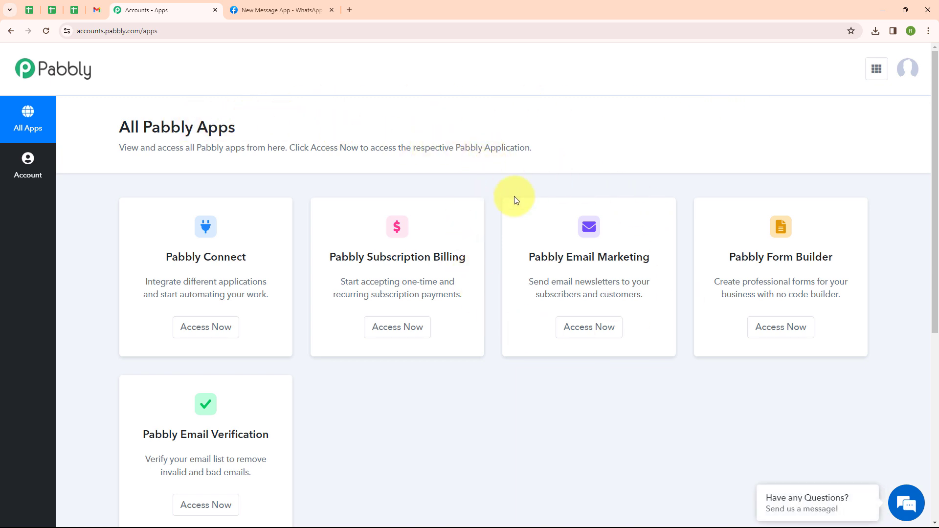
{"action": "scroll", "coordinate": [498, 203], "scroll_direction": "down", "scroll_amount": 1}
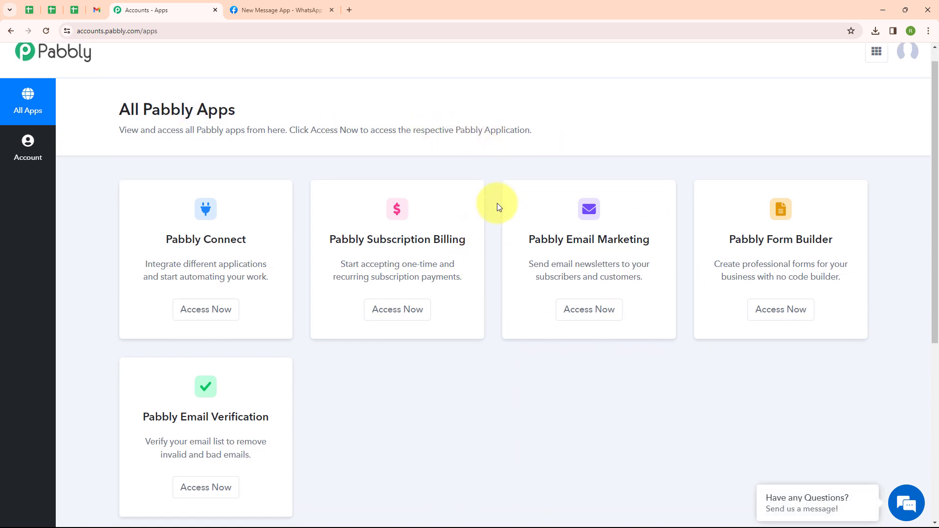
{"action": "left_click", "coordinate": [227, 277]}
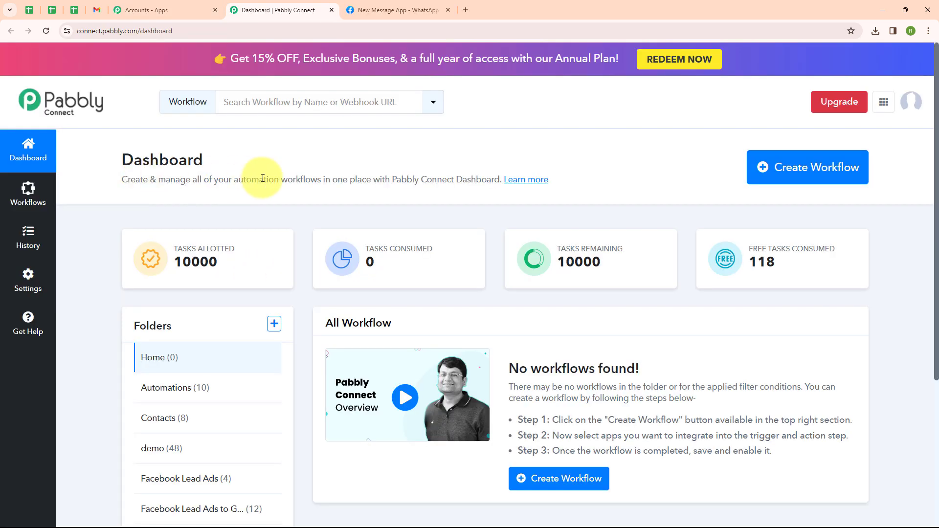
Step: Create a workflow named "IndiaMART Automation" in the Automations folder
{"action": "left_click", "coordinate": [761, 171]}
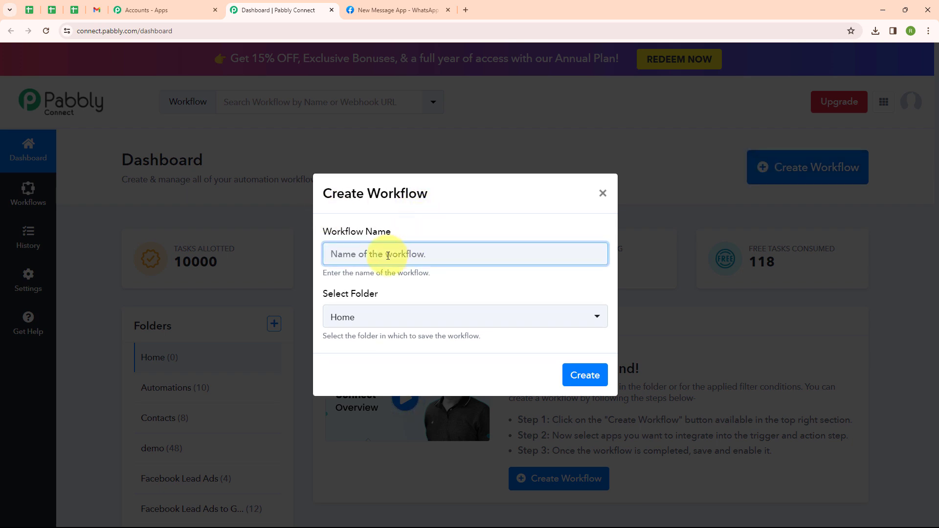
{"action": "type", "text": "IndiaMART Automation"}
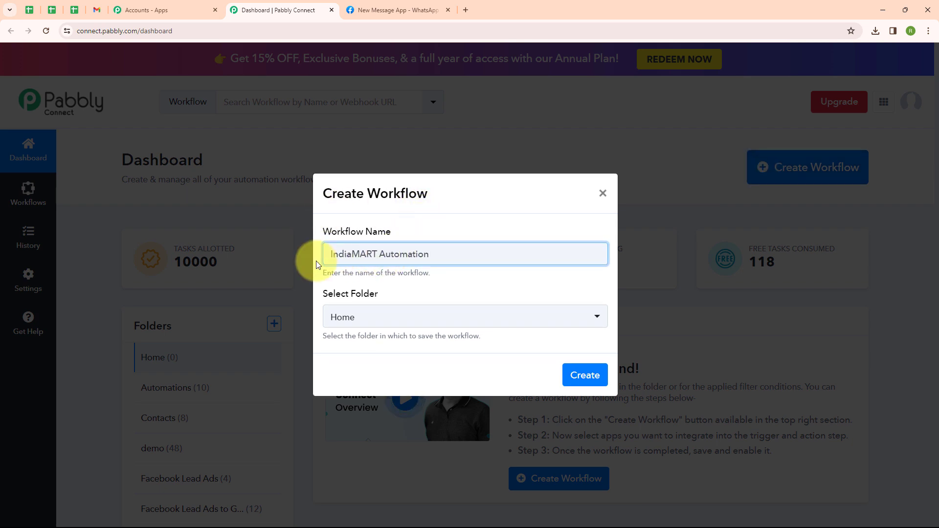
{"action": "left_click", "coordinate": [439, 319]}
{"action": "left_click", "coordinate": [405, 146]}
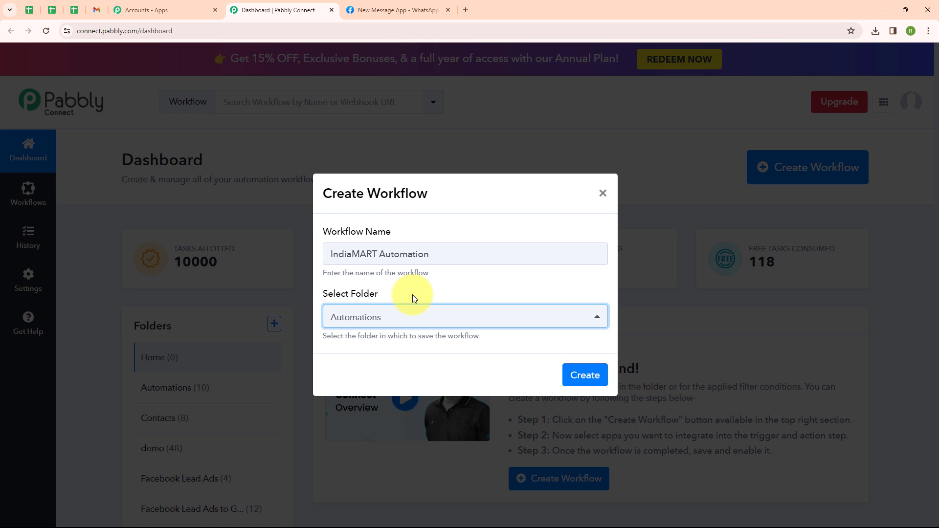
{"action": "left_click", "coordinate": [576, 375]}
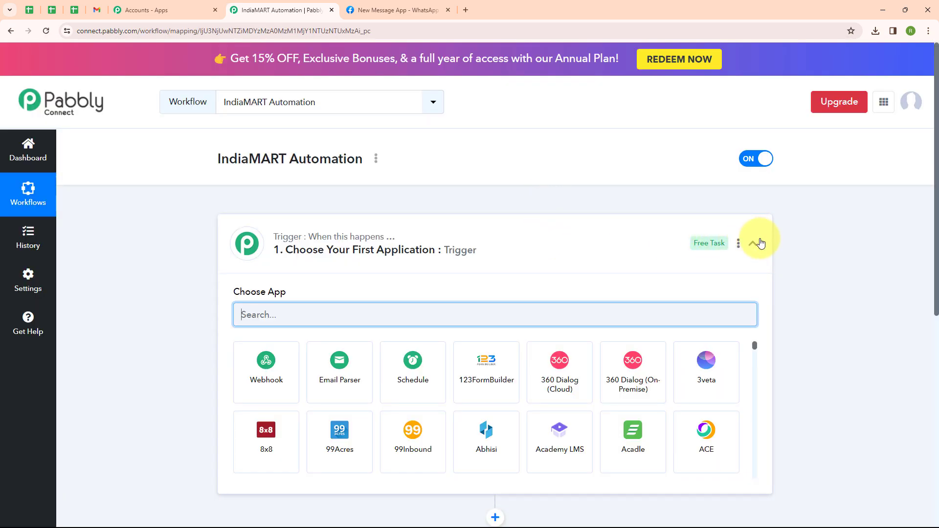
Step: Set the workflow's trigger application to IndiaMART with New Leads as the trigger event
{"action": "left_click", "coordinate": [753, 243]}
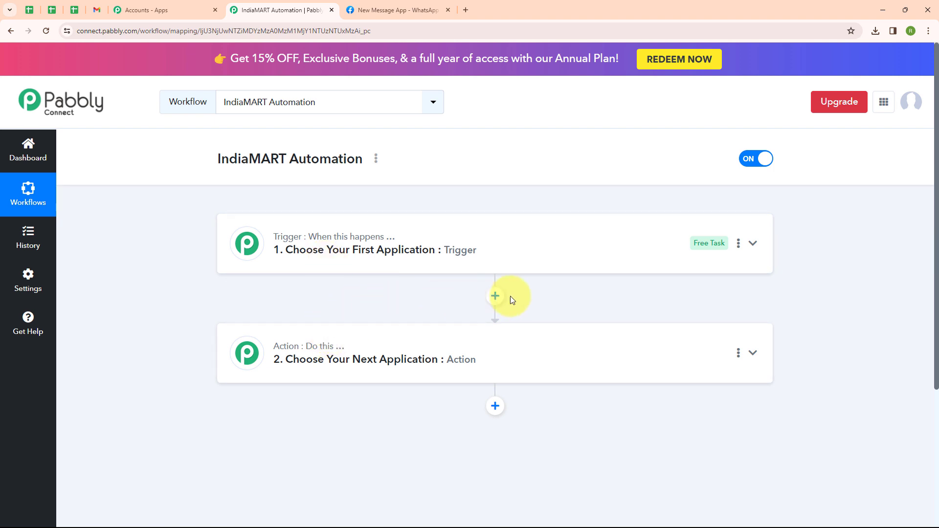
{"action": "left_click", "coordinate": [648, 250]}
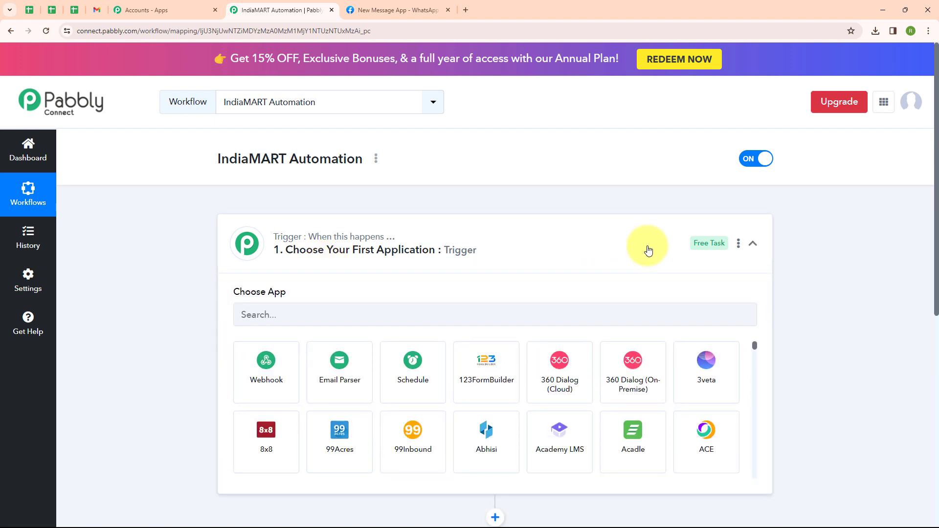
{"action": "left_click", "coordinate": [306, 314]}
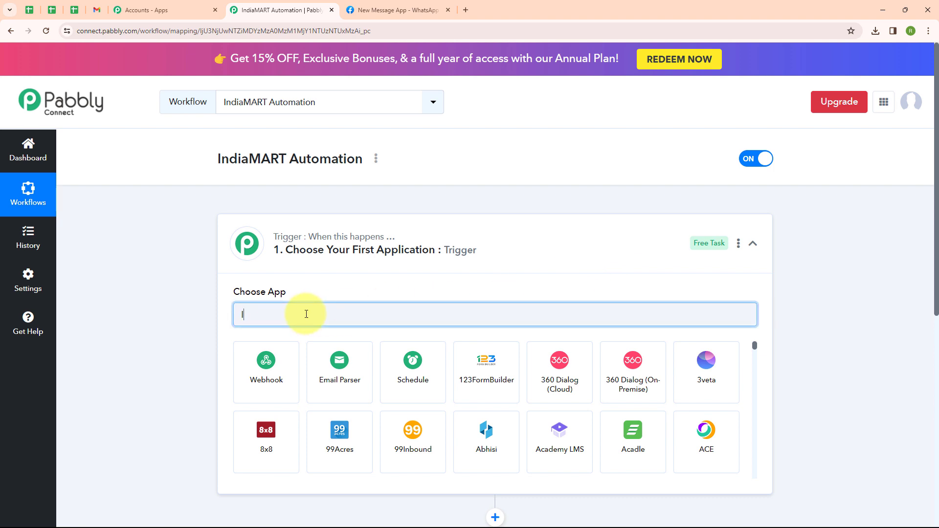
{"action": "type", "text": "Indi"}
{"action": "left_click", "coordinate": [267, 365]}
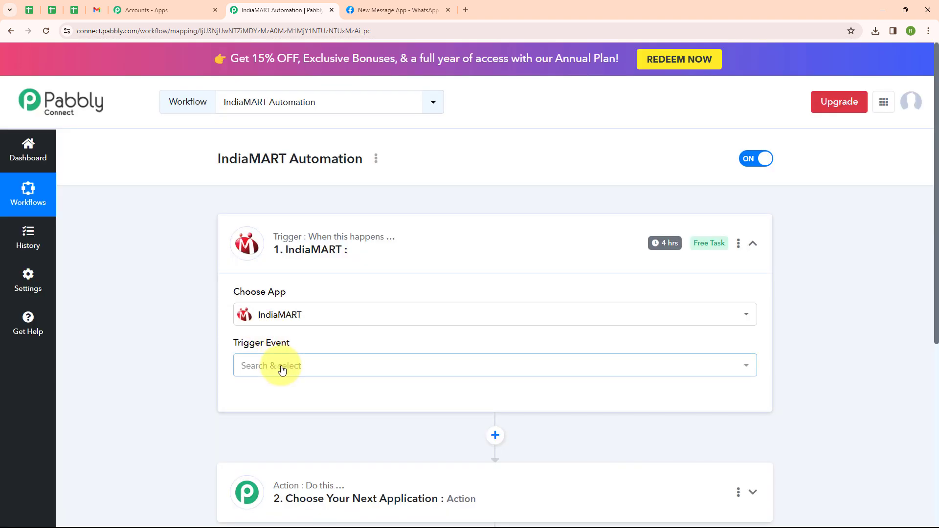
{"action": "left_click", "coordinate": [281, 366]}
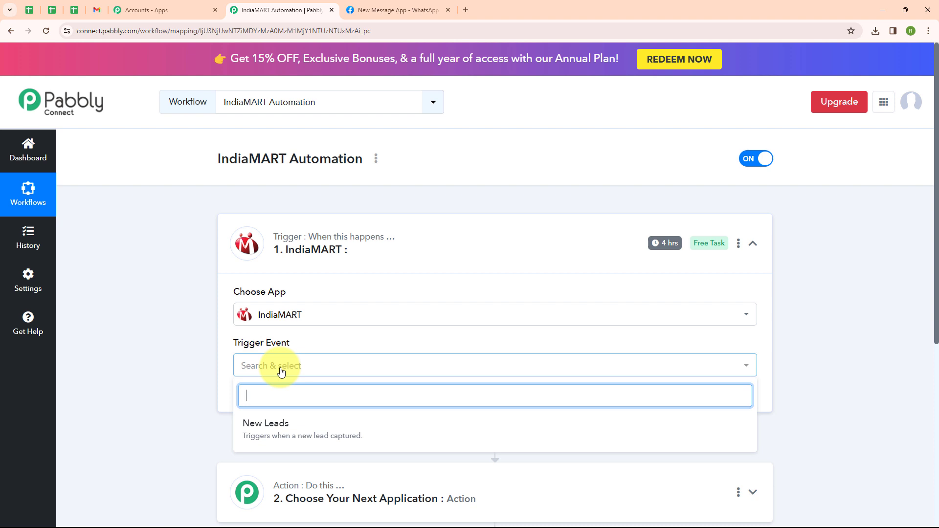
{"action": "left_click", "coordinate": [265, 433]}
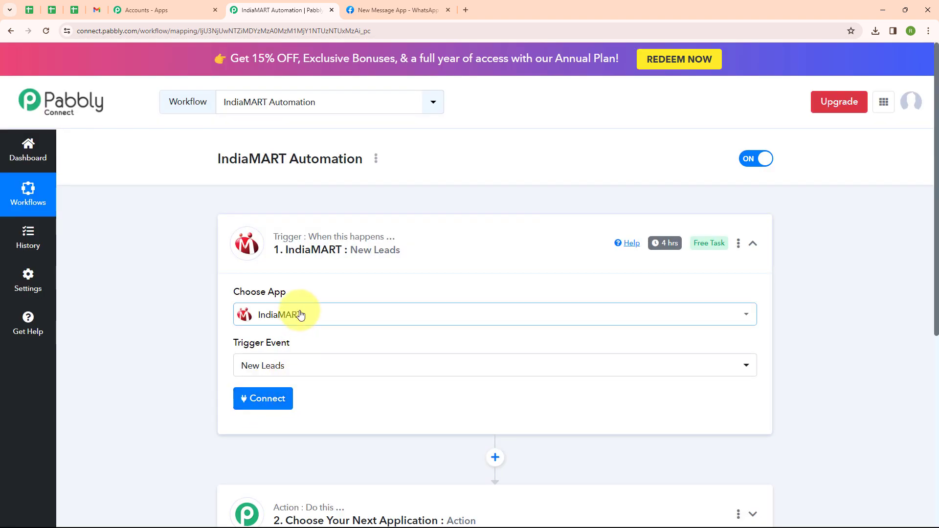
Step: Start connecting IndiaMART to the trigger and copy the current CRM API key from the IndiaMART seller account settings
{"action": "left_click", "coordinate": [269, 399]}
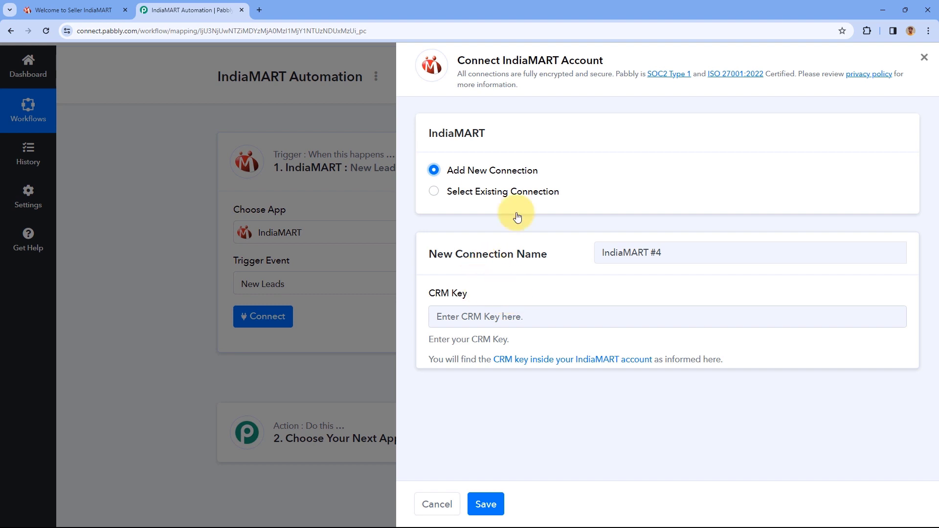
{"action": "left_click", "coordinate": [74, 10]}
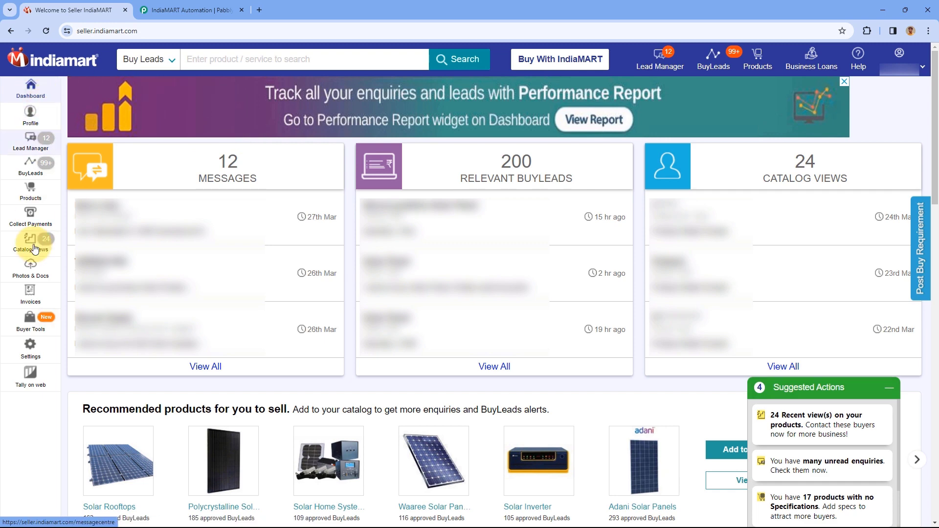
{"action": "left_click", "coordinate": [39, 348]}
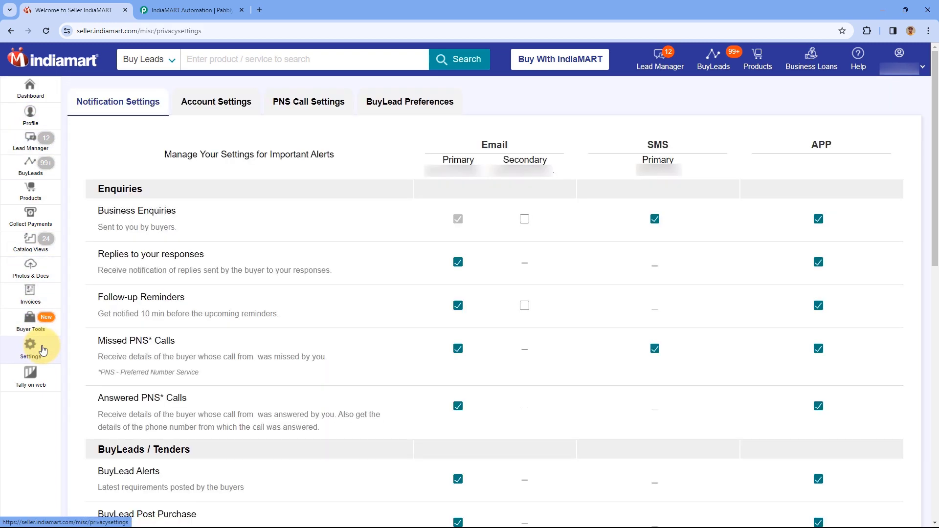
{"action": "left_click", "coordinate": [209, 110]}
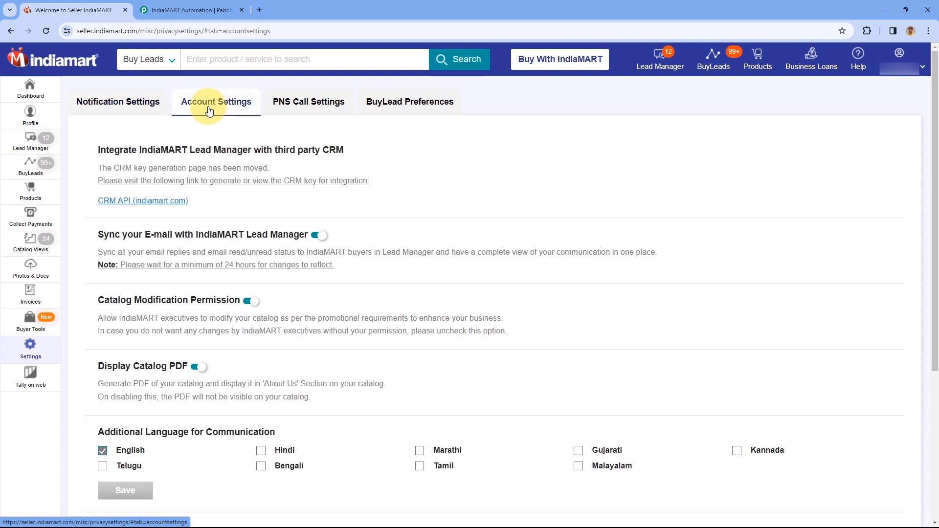
{"action": "left_click", "coordinate": [133, 206]}
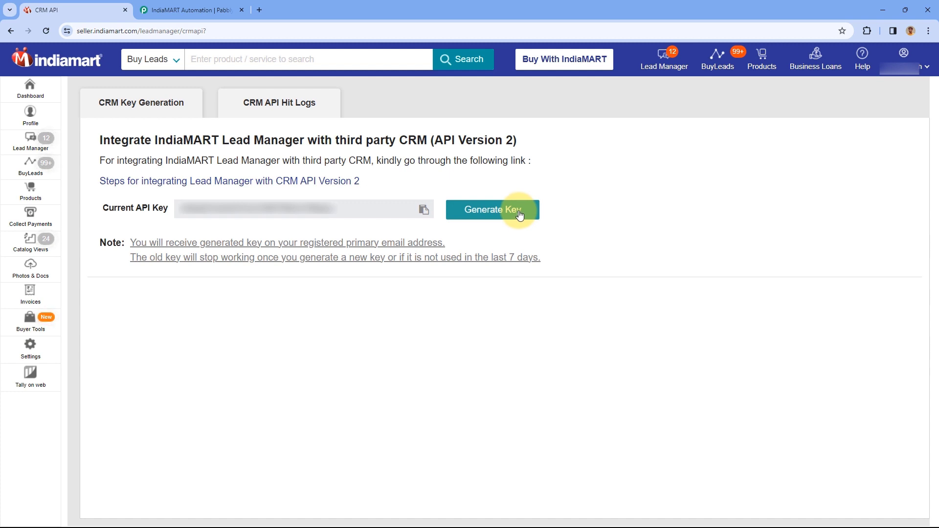
{"action": "left_click", "coordinate": [424, 212]}
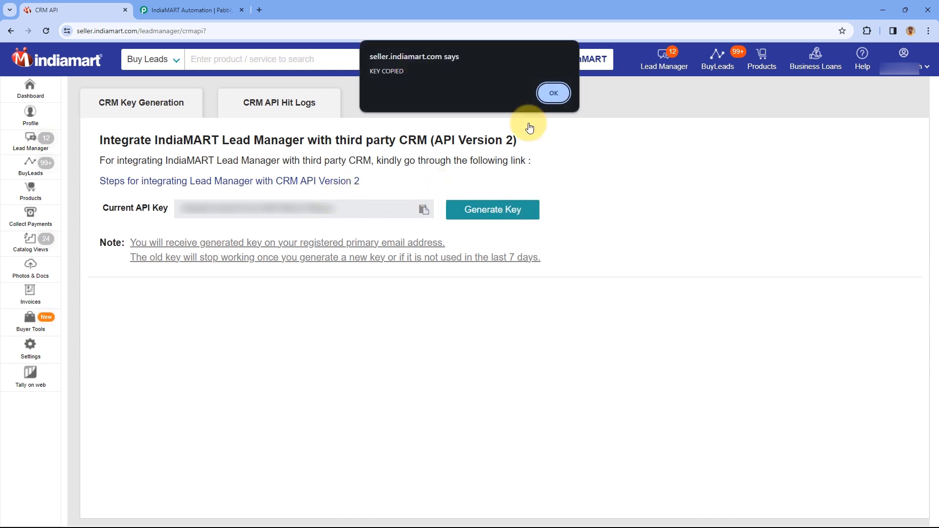
{"action": "left_click", "coordinate": [553, 93]}
Step: Back in Pabbly Connect, paste the CRM key into the new IndiaMART connection and save it
{"action": "left_click", "coordinate": [191, 10]}
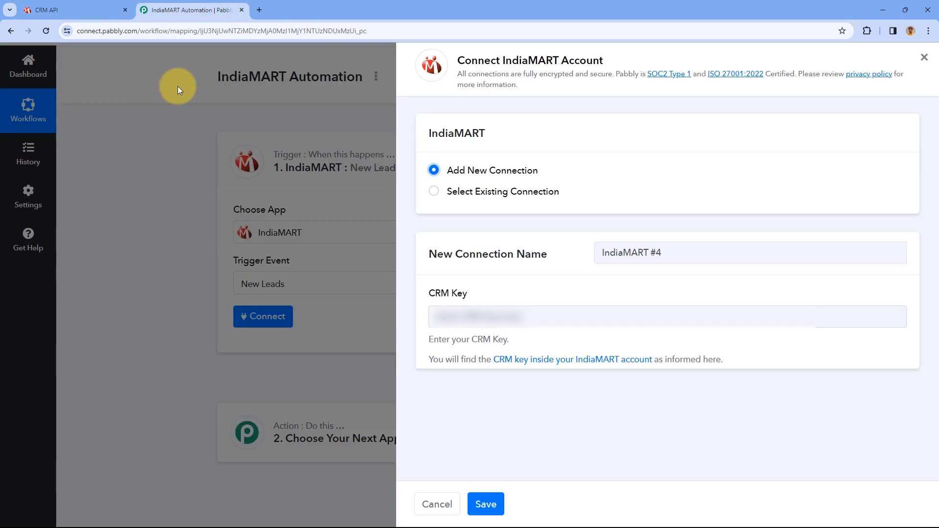
{"action": "right_click", "coordinate": [456, 317]}
{"action": "left_click", "coordinate": [481, 206]}
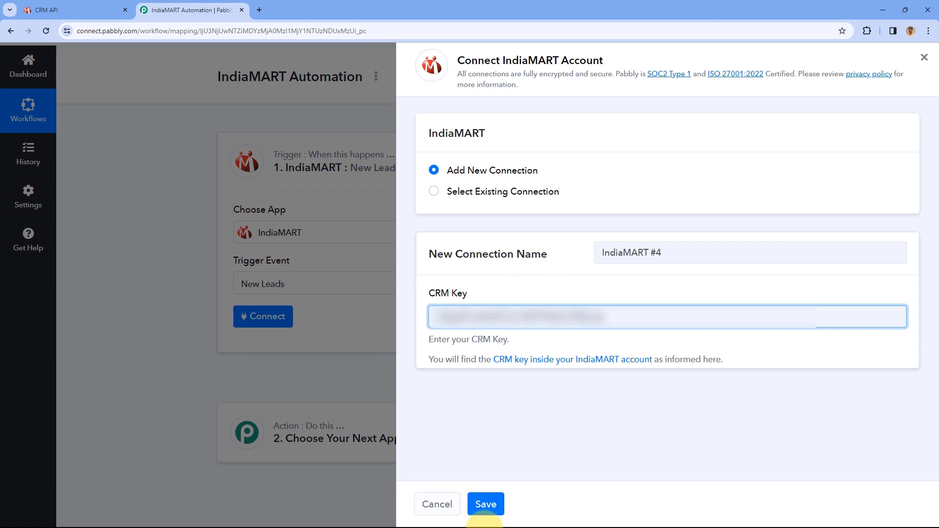
{"action": "left_click", "coordinate": [486, 504]}
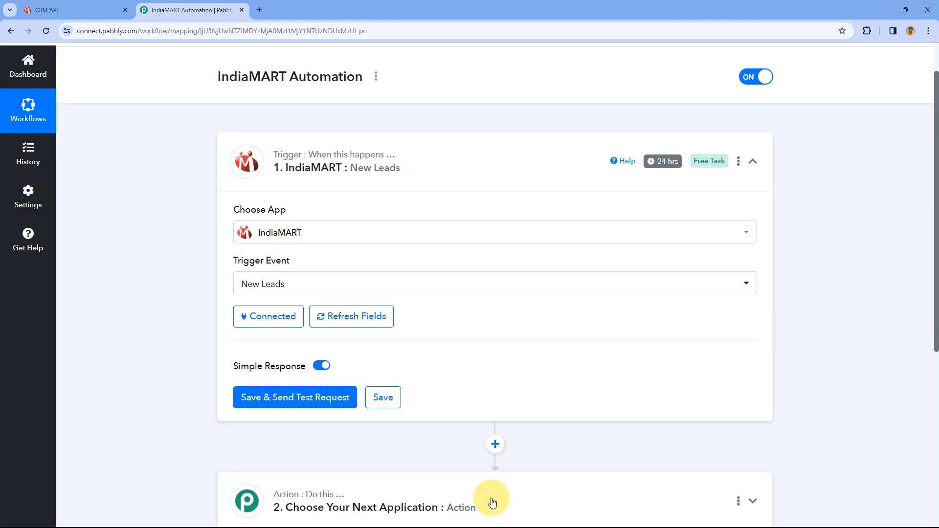
Step: Save the IndiaMART trigger and send a test request with Simple Response enabled
{"action": "scroll", "coordinate": [188, 270], "scroll_direction": "down", "scroll_amount": 1}
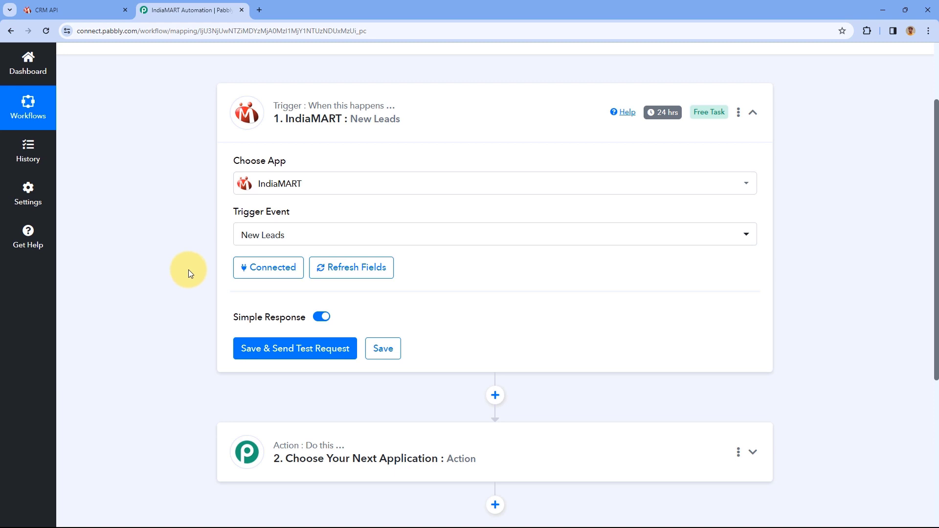
{"action": "scroll", "coordinate": [189, 270], "scroll_direction": "down", "scroll_amount": 2}
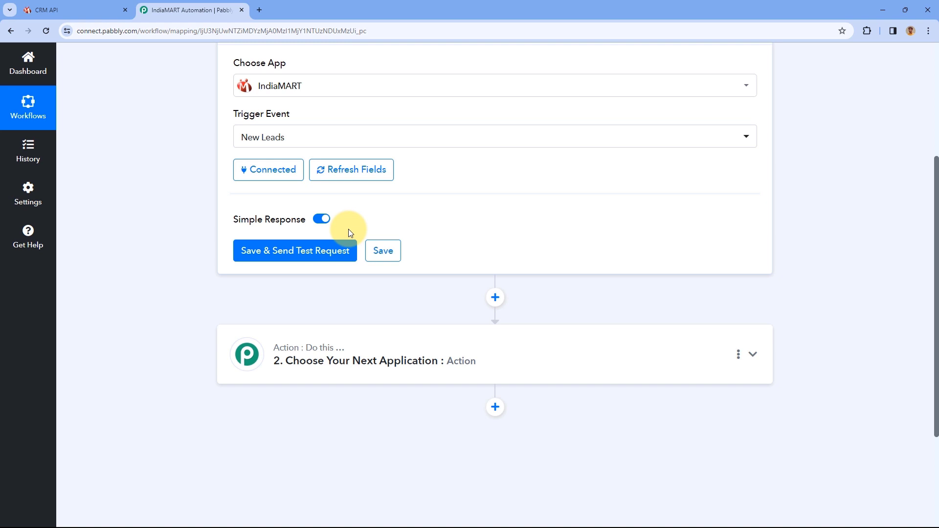
{"action": "left_click", "coordinate": [304, 250]}
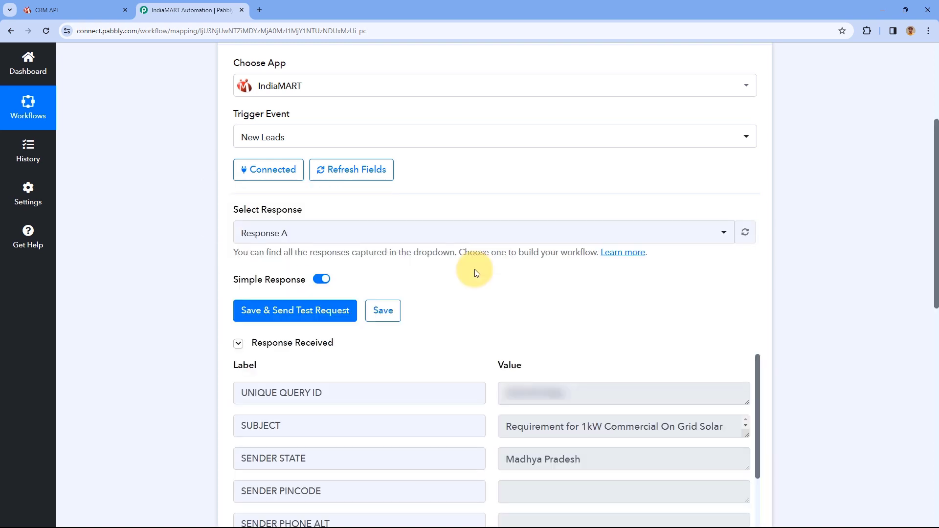
Step: Examine the received lead response, including the query ID, subject, sender state, name, mobile, email and query details
{"action": "scroll", "coordinate": [475, 270], "scroll_direction": "down", "scroll_amount": 2}
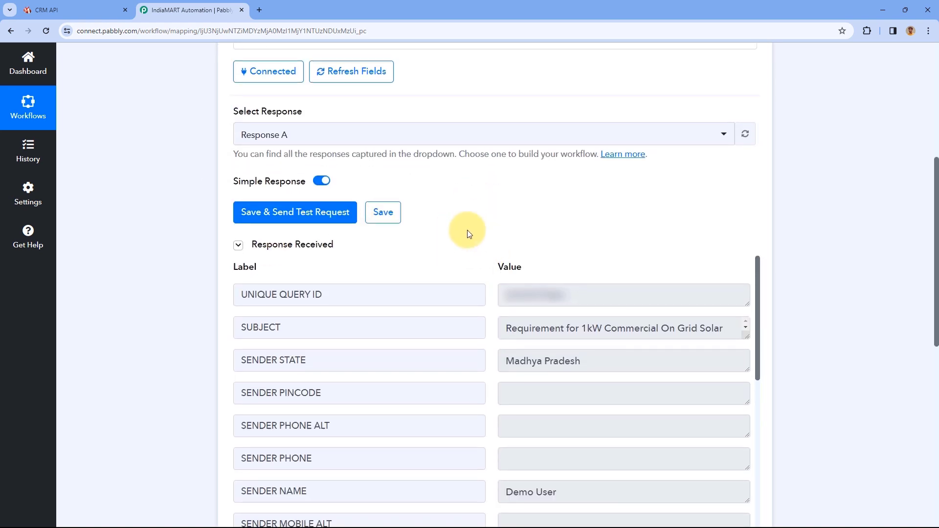
{"action": "scroll", "coordinate": [467, 230], "scroll_direction": "down", "scroll_amount": 3}
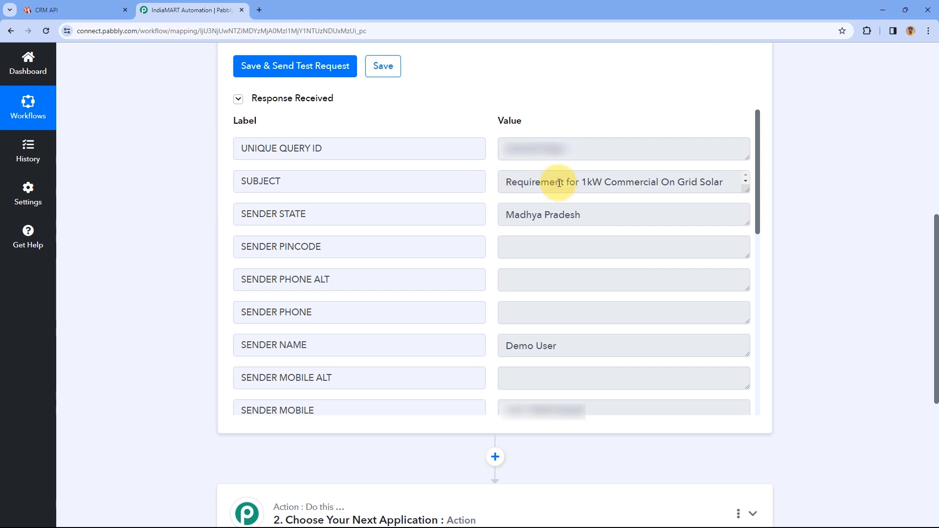
{"action": "left_click_drag", "start_coordinate": [743, 189], "coordinate": [503, 183]}
{"action": "left_click", "coordinate": [493, 179]}
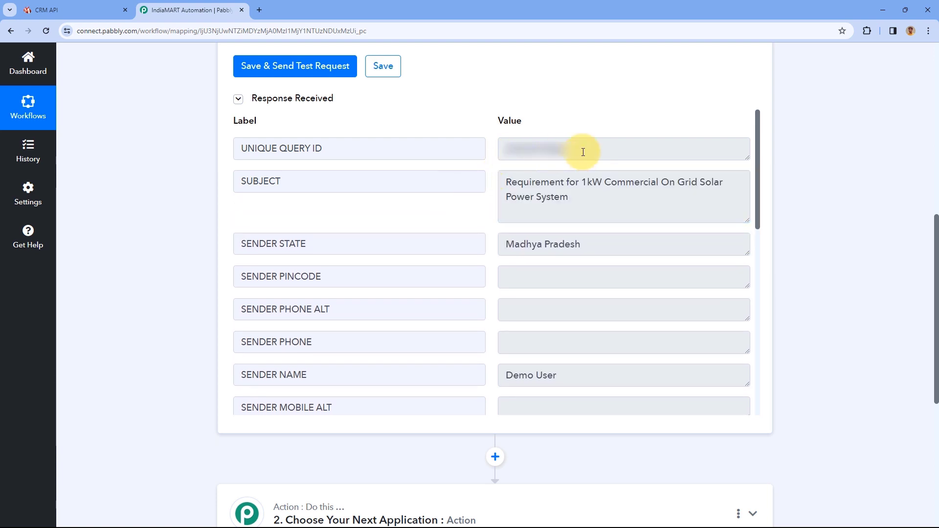
{"action": "left_click_drag", "start_coordinate": [581, 151], "coordinate": [487, 153]}
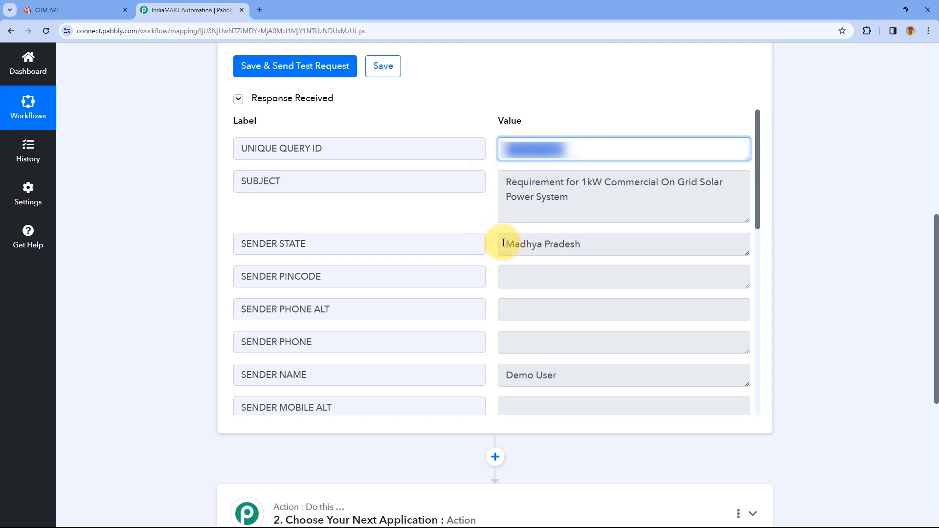
{"action": "left_click_drag", "start_coordinate": [503, 243], "coordinate": [591, 242]}
{"action": "left_click", "coordinate": [490, 226]}
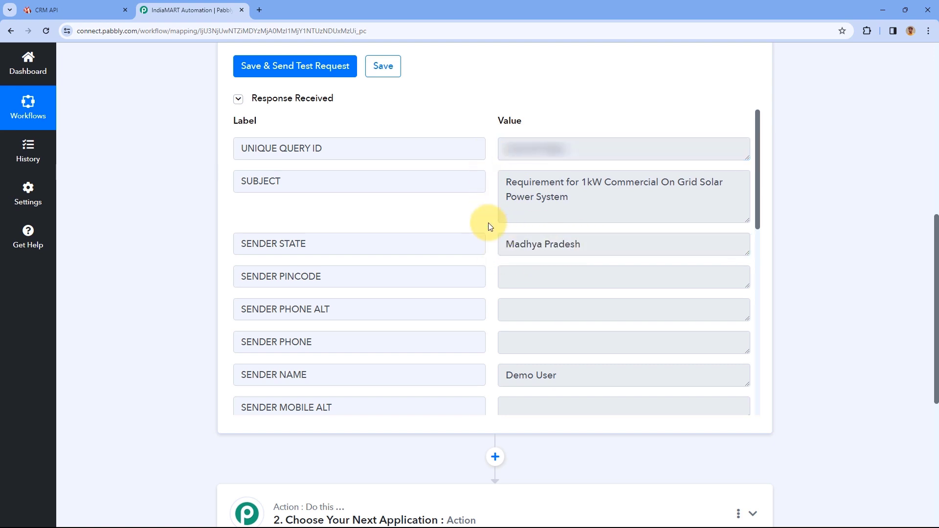
{"action": "scroll", "coordinate": [488, 222], "scroll_direction": "down", "scroll_amount": 2}
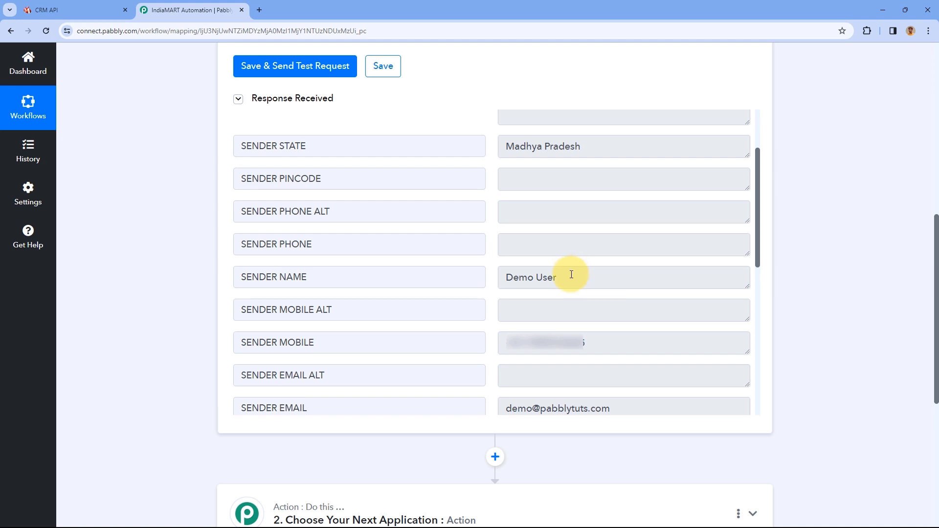
{"action": "left_click_drag", "start_coordinate": [571, 275], "coordinate": [510, 276]}
{"action": "left_click_drag", "start_coordinate": [603, 343], "coordinate": [492, 341]}
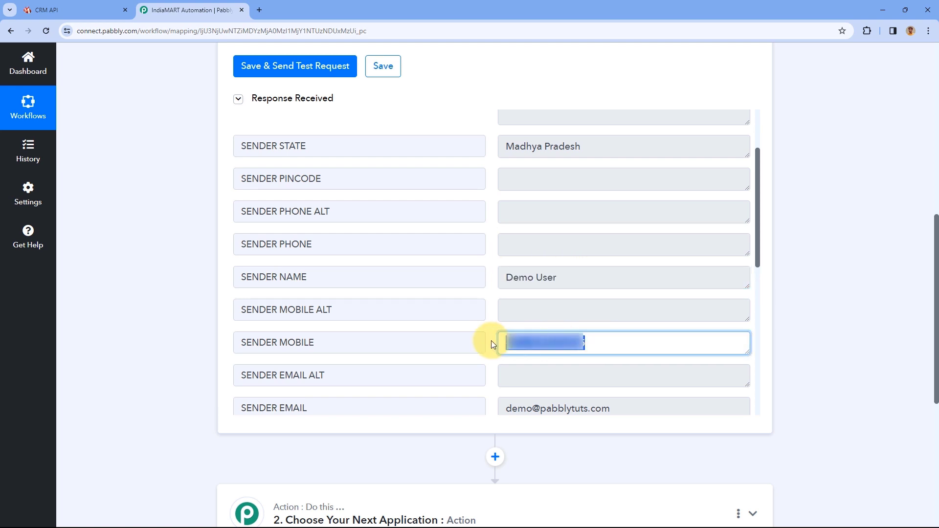
{"action": "left_click_drag", "start_coordinate": [618, 411], "coordinate": [519, 410]}
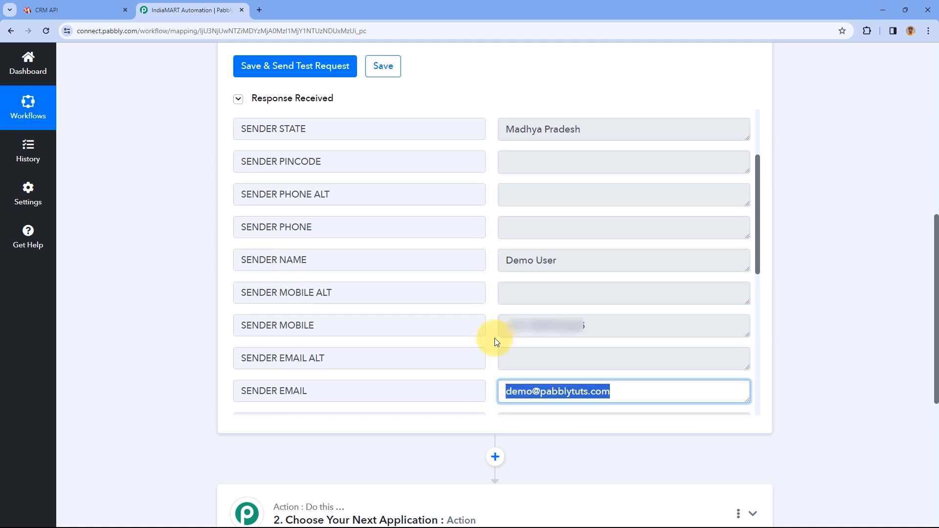
{"action": "scroll", "coordinate": [491, 300], "scroll_direction": "down", "scroll_amount": 6}
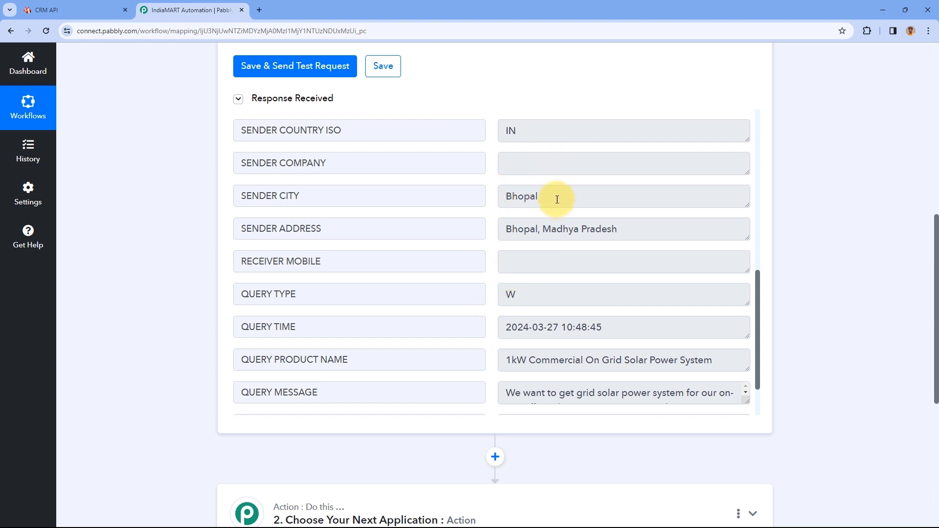
Step: Examine the remaining lead response fields, including sender city, sender address, query product name, query message and MCAT name
{"action": "left_click_drag", "start_coordinate": [557, 199], "coordinate": [488, 203]}
{"action": "left_click_drag", "start_coordinate": [621, 227], "coordinate": [493, 229]}
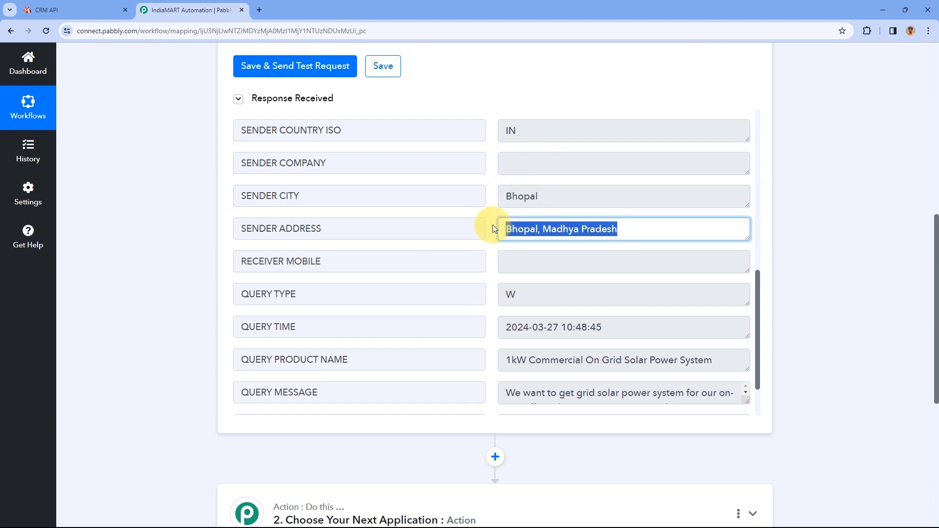
{"action": "left_click", "coordinate": [493, 226]}
{"action": "scroll", "coordinate": [492, 226], "scroll_direction": "down", "scroll_amount": 2}
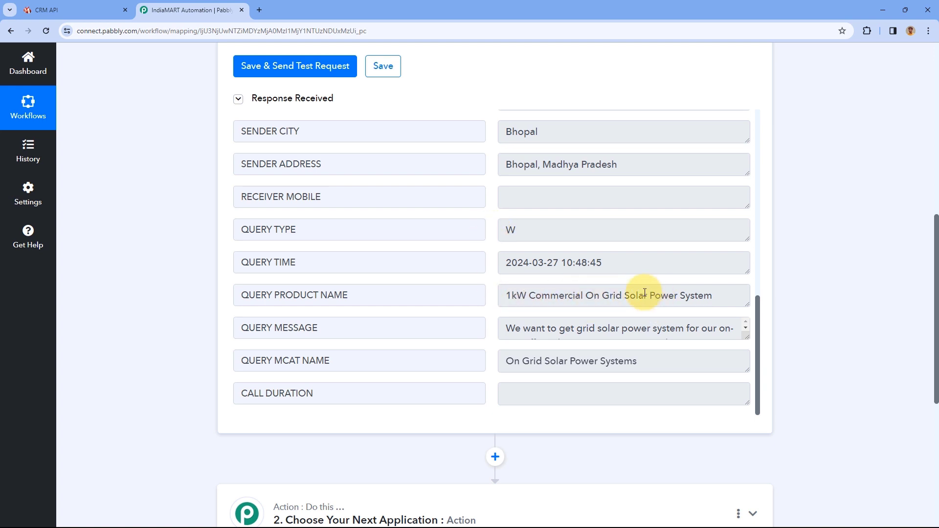
{"action": "scroll", "coordinate": [641, 293], "scroll_direction": "down", "scroll_amount": 2}
{"action": "left_click_drag", "start_coordinate": [746, 239], "coordinate": [749, 291]}
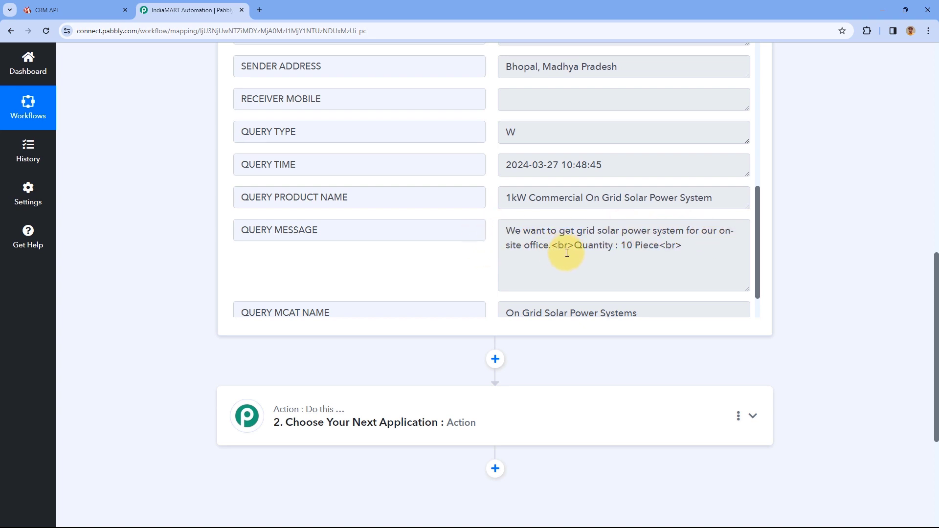
{"action": "scroll", "coordinate": [562, 254], "scroll_direction": "down", "scroll_amount": 1}
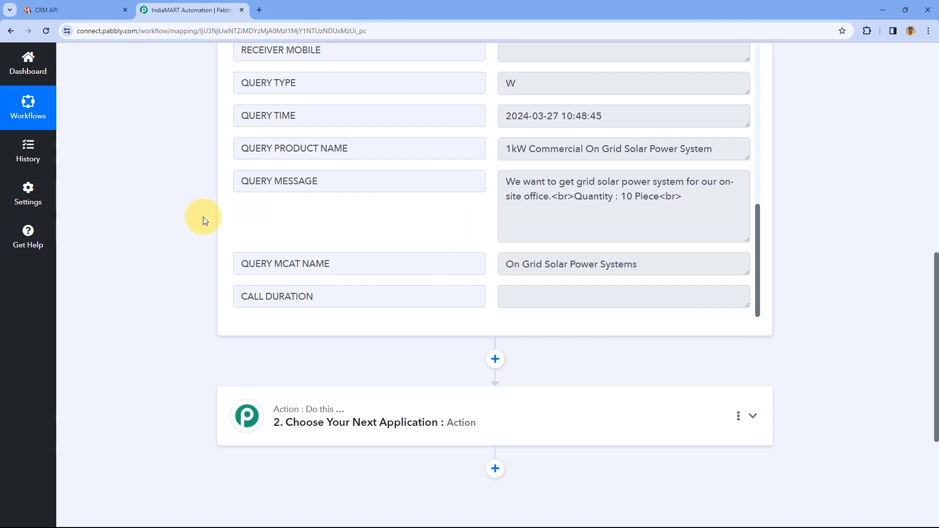
{"action": "scroll", "coordinate": [202, 219], "scroll_direction": "up", "scroll_amount": 6}
{"action": "scroll", "coordinate": [489, 363], "scroll_direction": "up", "scroll_amount": 10}
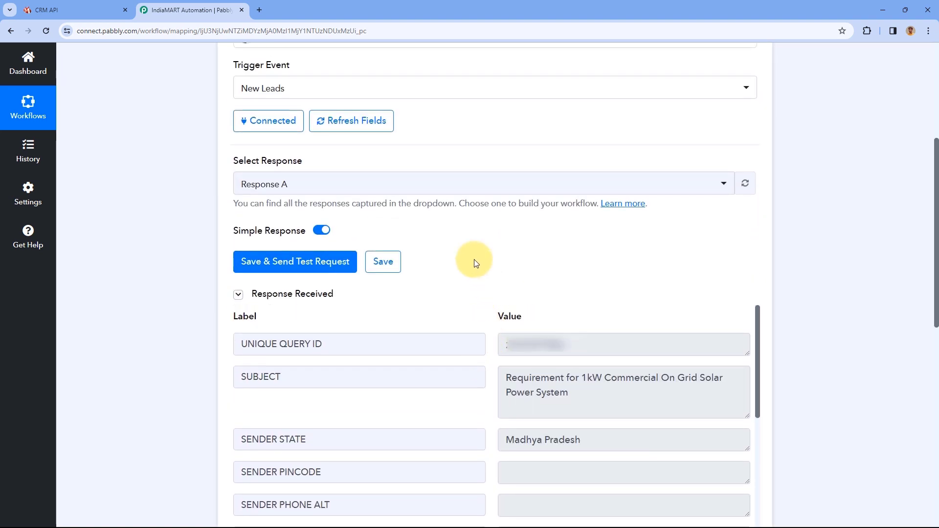
{"action": "scroll", "coordinate": [470, 267], "scroll_direction": "up", "scroll_amount": 2}
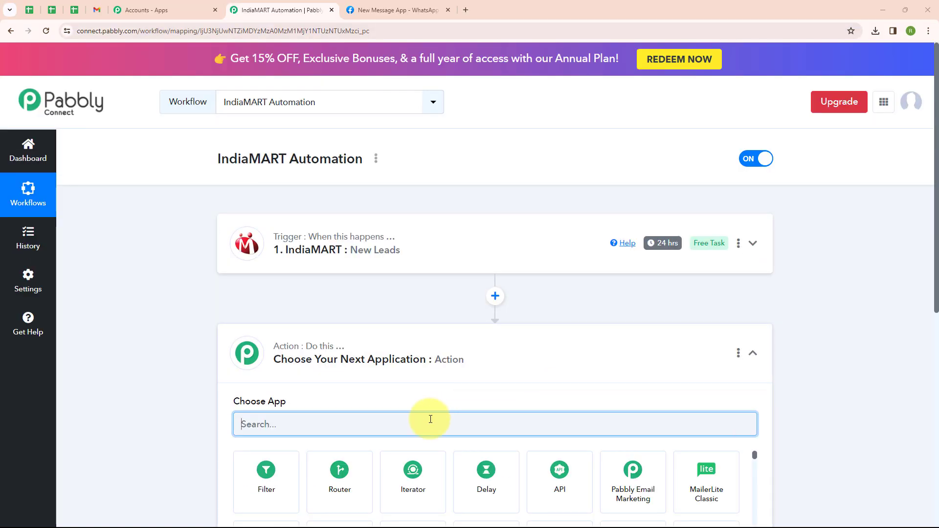
Step: Set the action step's app to WhatsApp Cloud API with Send Template Message as the action event
{"action": "type", "text": "Whats"}
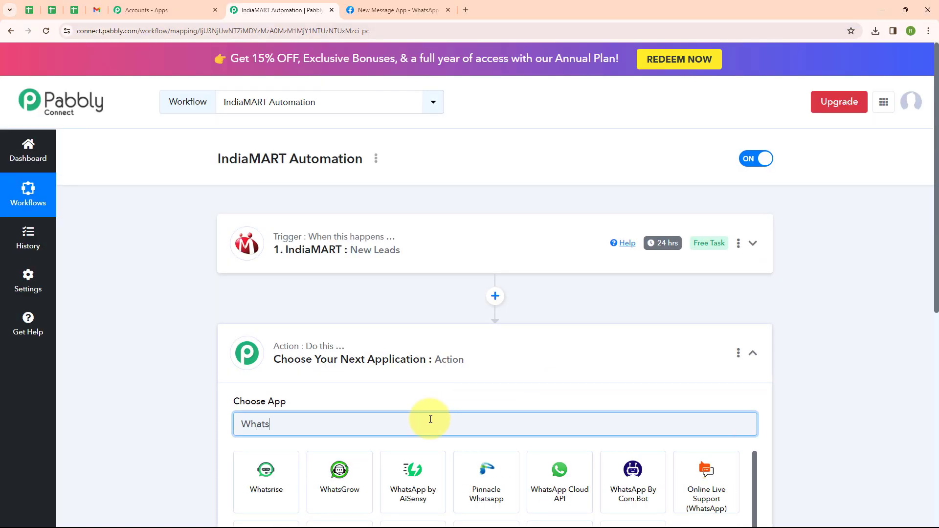
{"action": "scroll", "coordinate": [489, 401], "scroll_direction": "down", "scroll_amount": 2}
{"action": "left_click", "coordinate": [562, 384]}
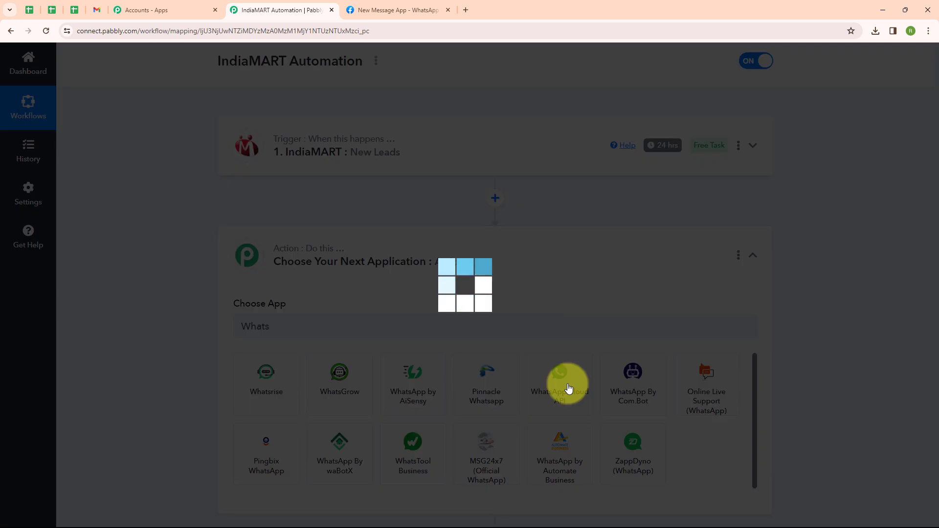
{"action": "left_click", "coordinate": [456, 377]}
{"action": "left_click", "coordinate": [405, 443]}
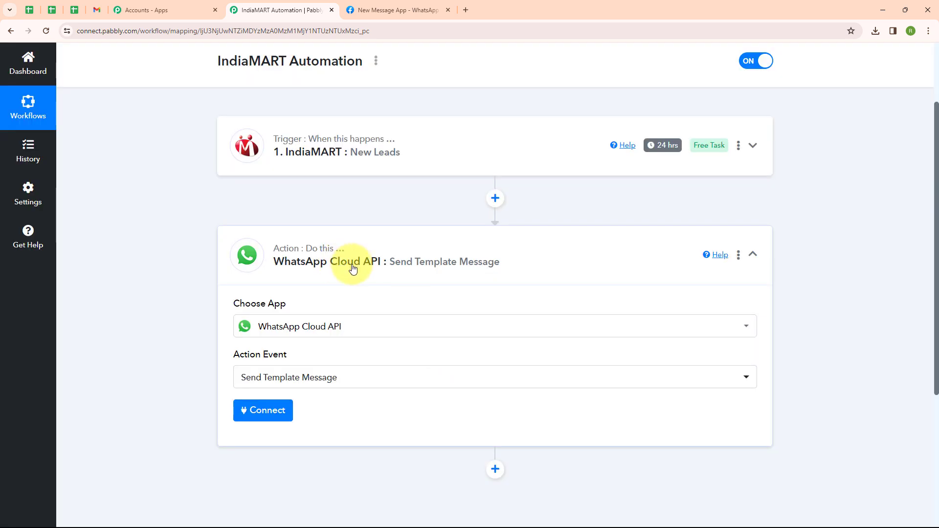
Step: Add and save a new WhatsApp Cloud API connection using the access token, phone number ID and business account ID from Meta for Developers
{"action": "left_click", "coordinate": [259, 411]}
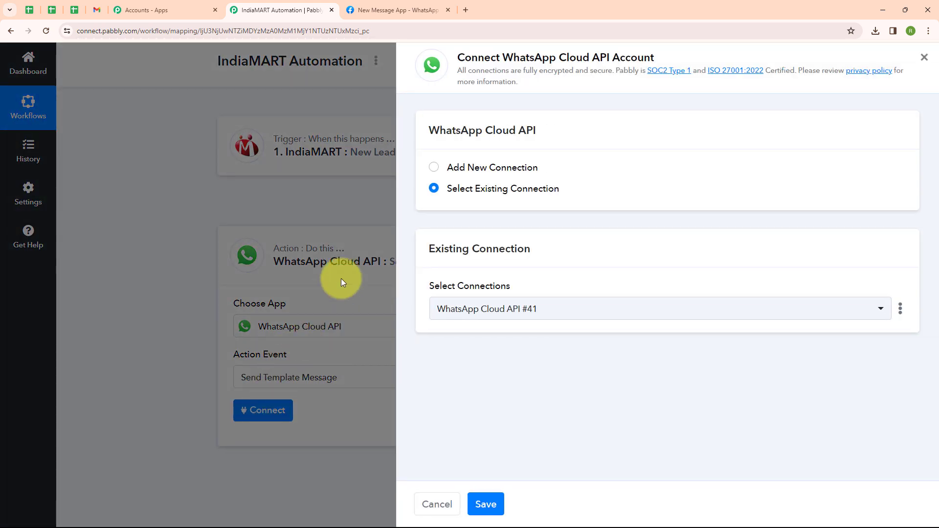
{"action": "left_click", "coordinate": [433, 169]}
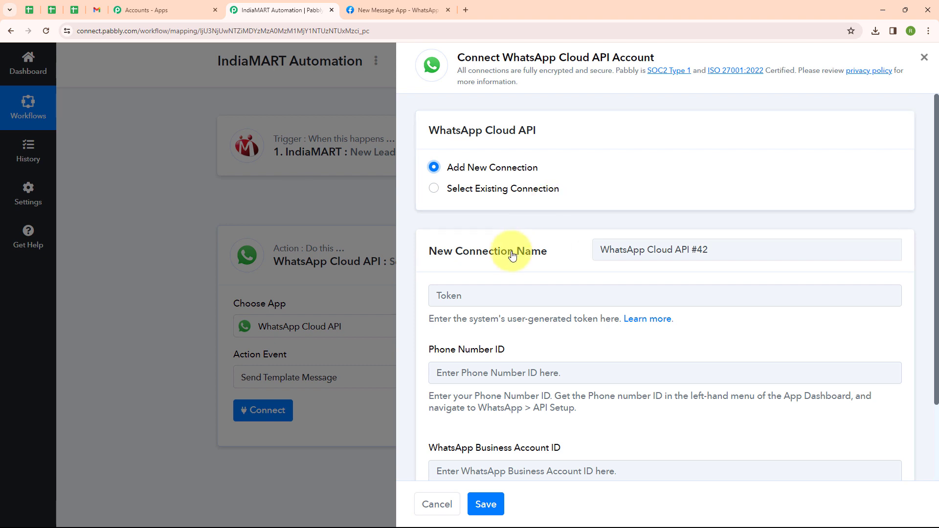
{"action": "scroll", "coordinate": [516, 247], "scroll_direction": "down", "scroll_amount": 2}
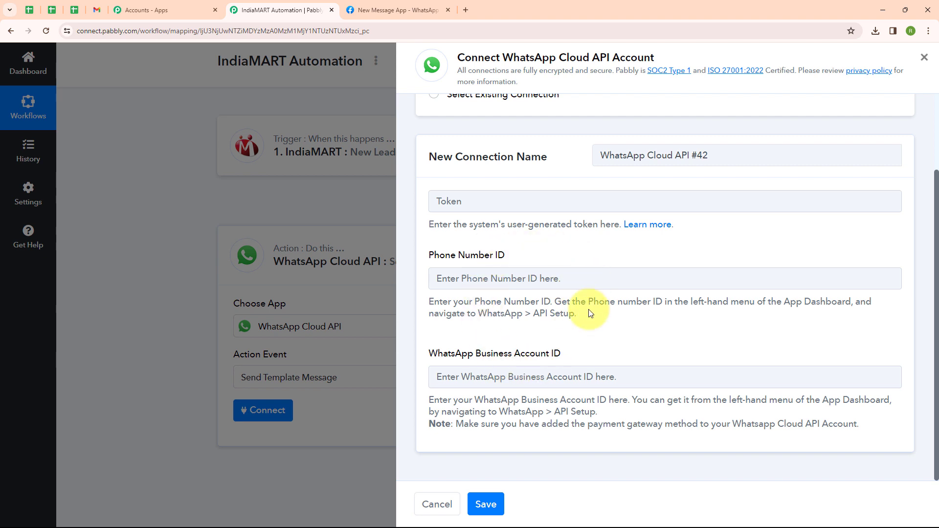
{"action": "left_click", "coordinate": [369, 14]}
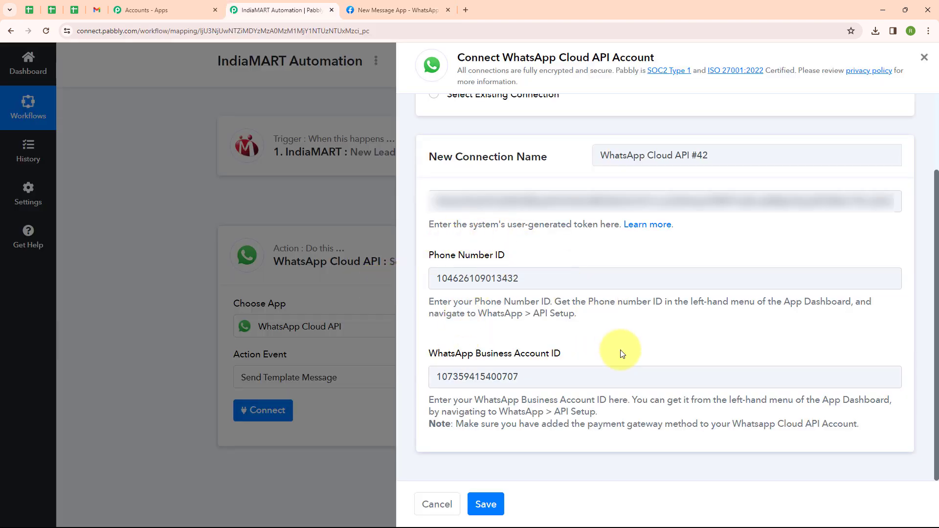
{"action": "left_click", "coordinate": [498, 508]}
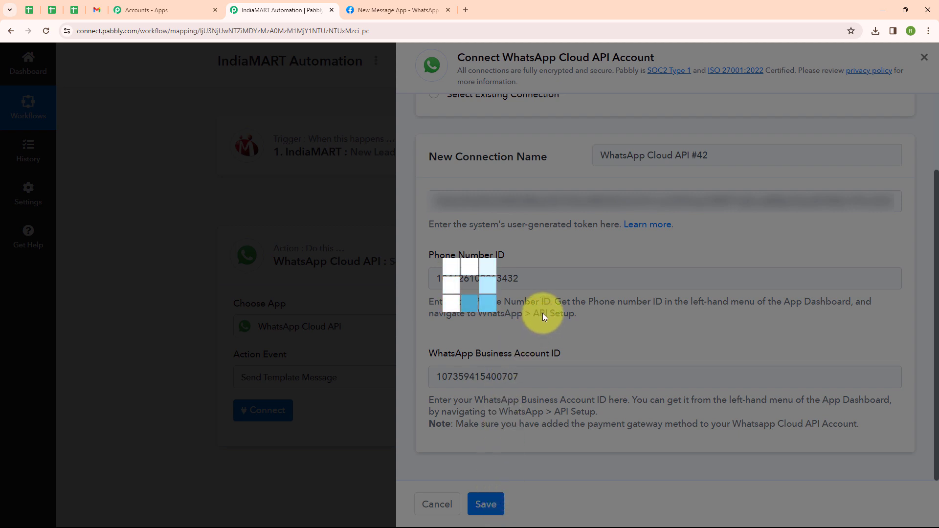
Step: Open the WhatsApp message templates from Meta's API Setup page and examine the indiamart_leads template's document header and message preview
{"action": "scroll", "coordinate": [458, 307], "scroll_direction": "down", "scroll_amount": 3}
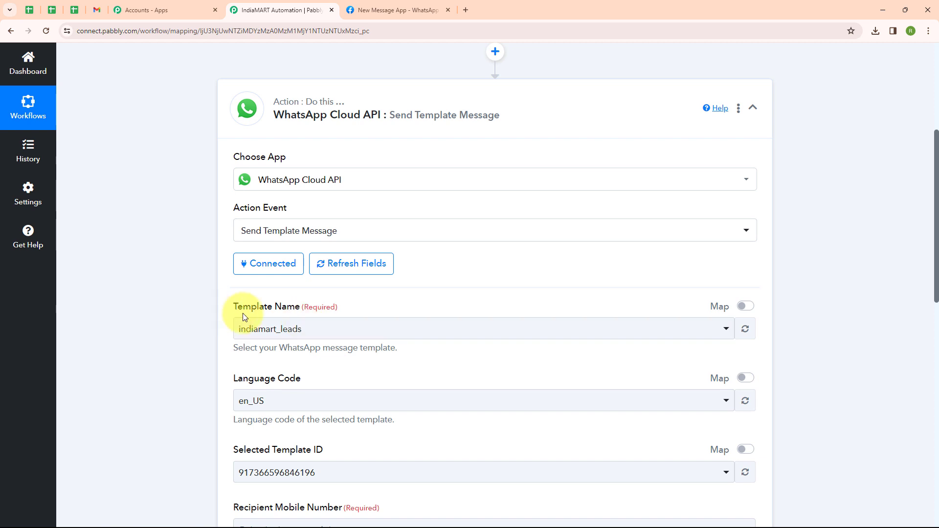
{"action": "left_click", "coordinate": [371, 11]}
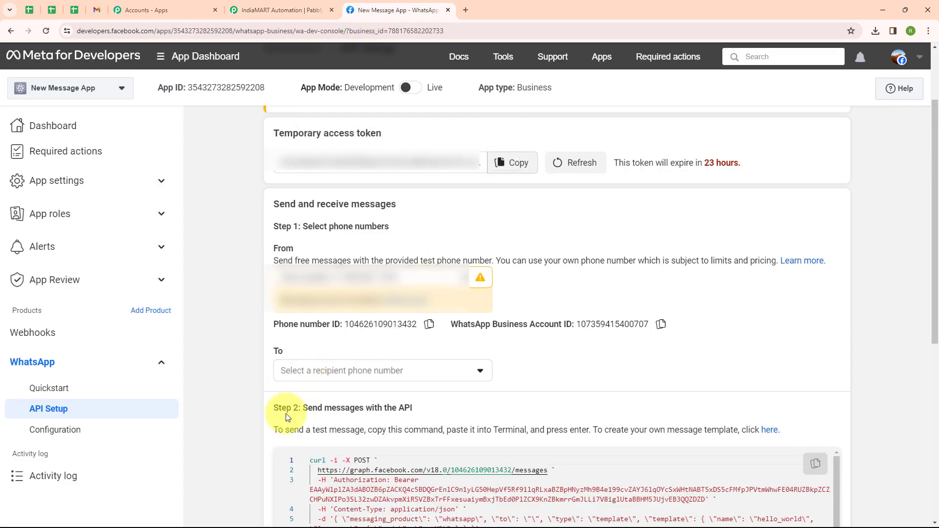
{"action": "left_click", "coordinate": [766, 437]}
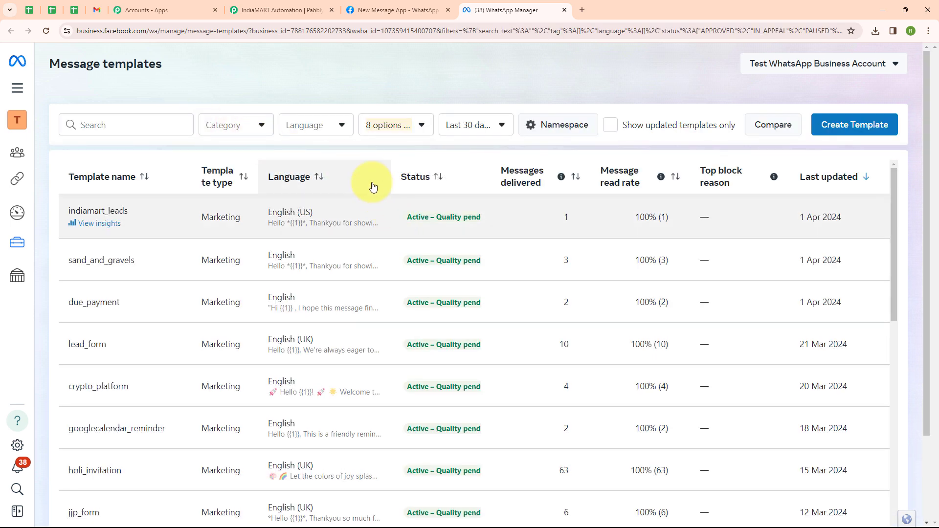
{"action": "scroll", "coordinate": [405, 250], "scroll_direction": "down", "scroll_amount": 5}
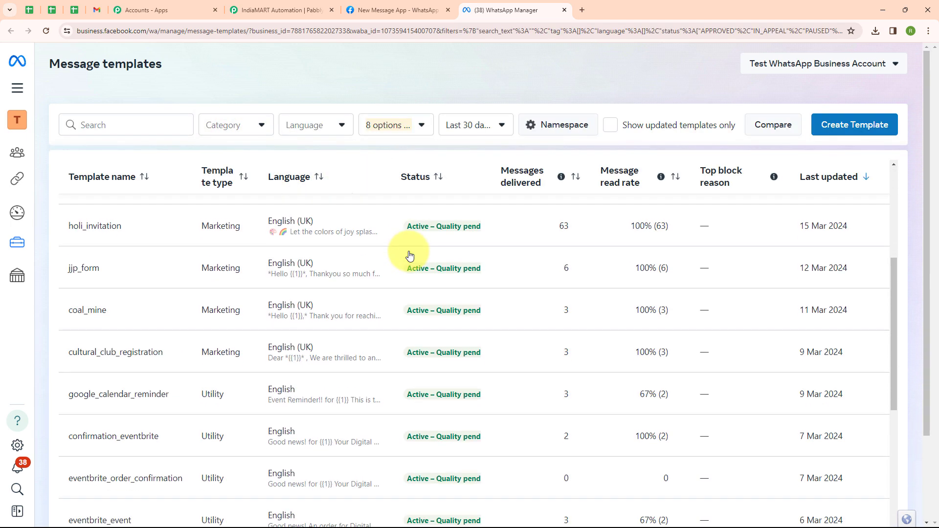
{"action": "scroll", "coordinate": [408, 252], "scroll_direction": "up", "scroll_amount": 4}
{"action": "scroll", "coordinate": [409, 255], "scroll_direction": "up", "scroll_amount": 1}
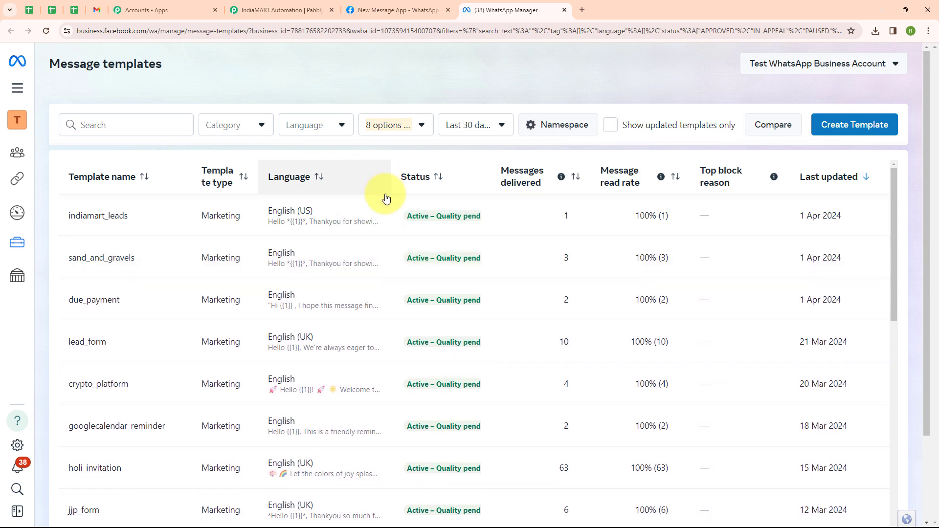
{"action": "left_click", "coordinate": [360, 223]}
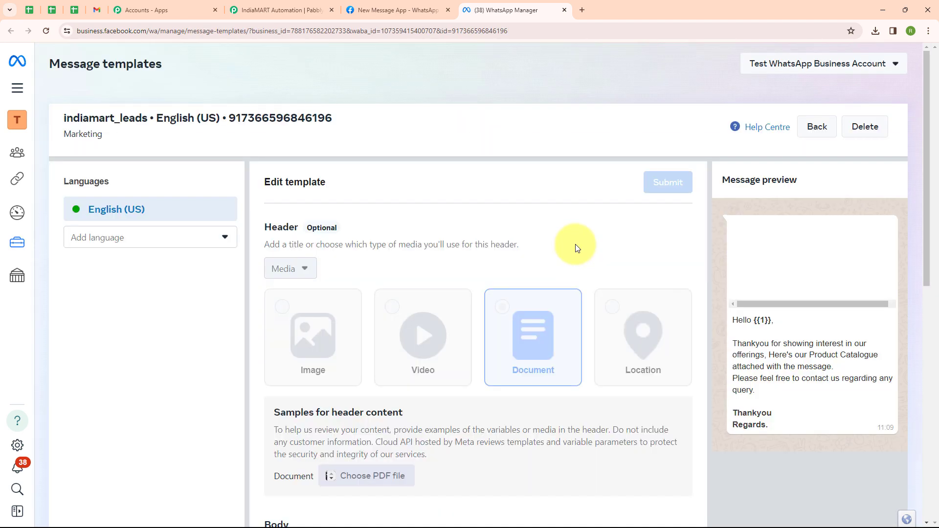
{"action": "scroll", "coordinate": [575, 243], "scroll_direction": "down", "scroll_amount": 1}
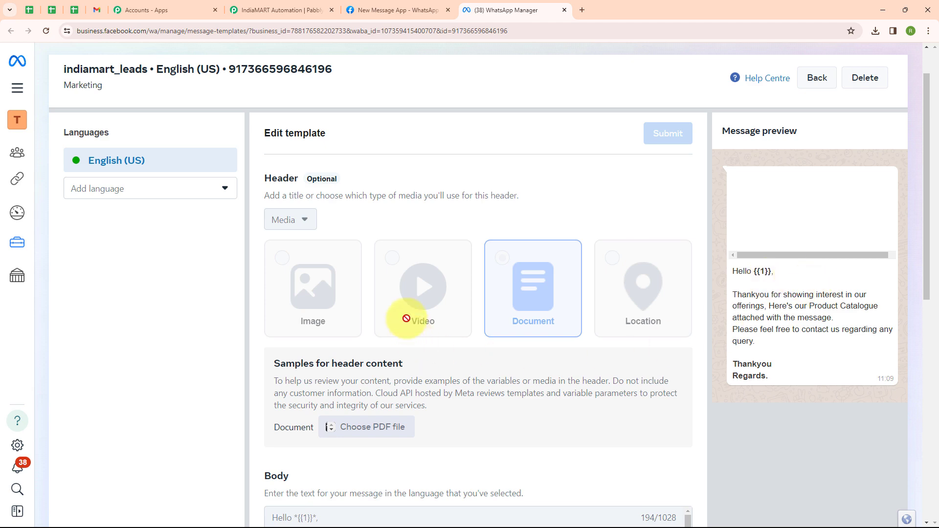
{"action": "scroll", "coordinate": [507, 363], "scroll_direction": "up", "scroll_amount": 1}
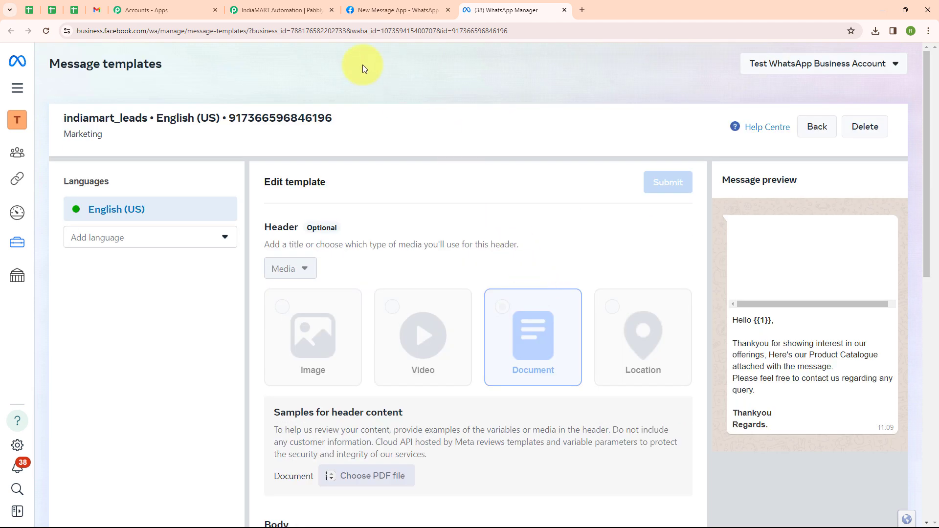
Step: Return to the Pabbly Connect workflow and select indiamart_leads as the WhatsApp template name
{"action": "left_click", "coordinate": [301, 6]}
{"action": "left_click", "coordinate": [391, 332]}
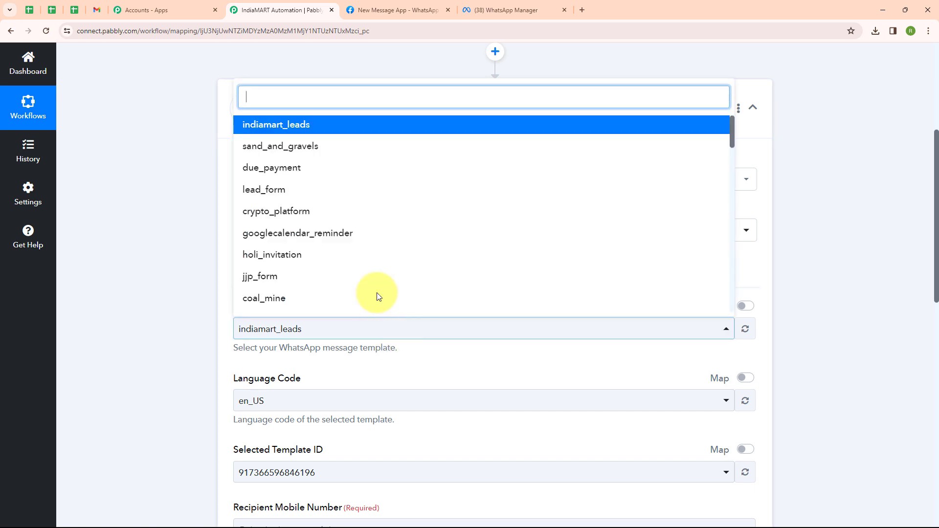
{"action": "left_click", "coordinate": [351, 129]}
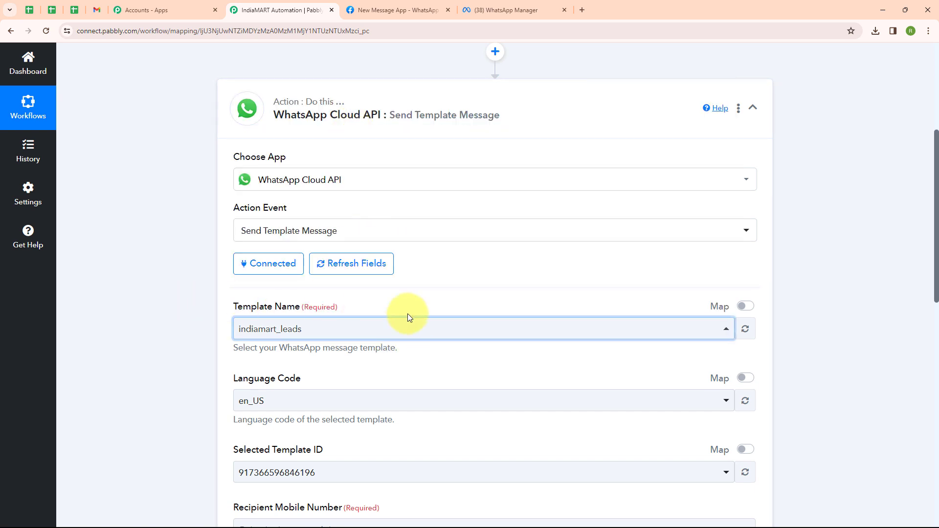
Step: Map the recipient mobile number to the SENDER MOBILE value from the IndiaMART New Leads step
{"action": "scroll", "coordinate": [432, 318], "scroll_direction": "down", "scroll_amount": 4}
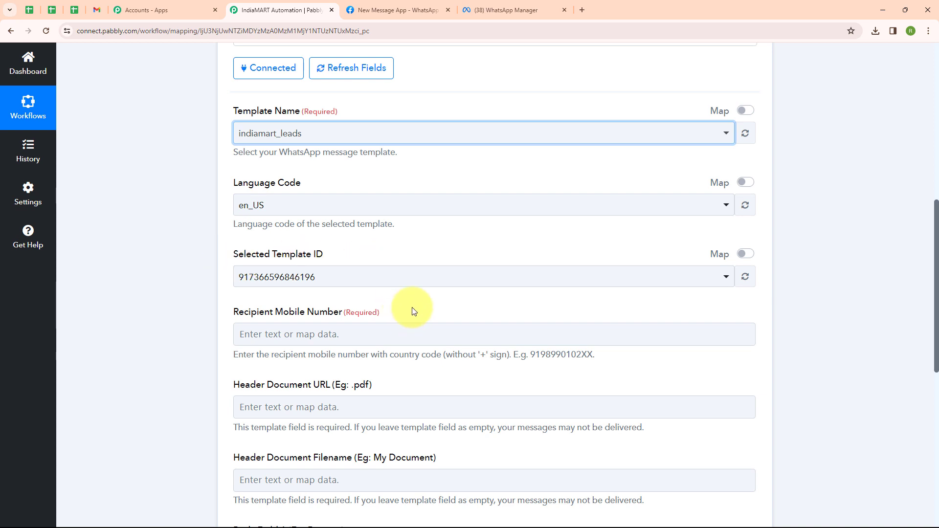
{"action": "scroll", "coordinate": [411, 311], "scroll_direction": "down", "scroll_amount": 1}
{"action": "left_click", "coordinate": [289, 283]}
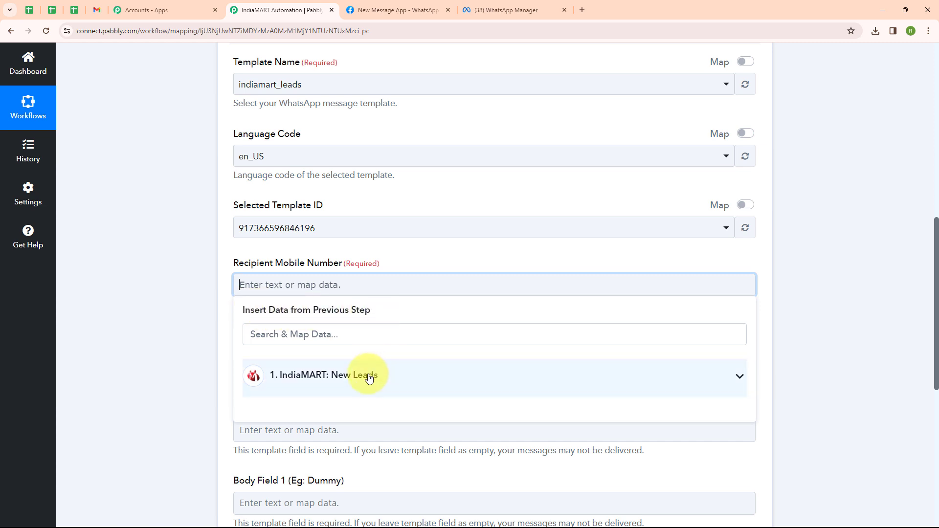
{"action": "left_click", "coordinate": [363, 336]}
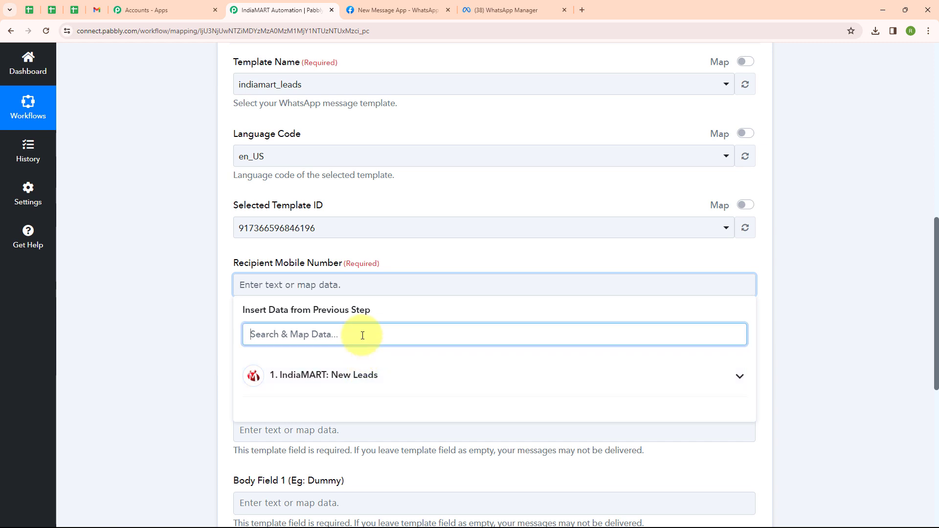
{"action": "type", "text": "Mob"}
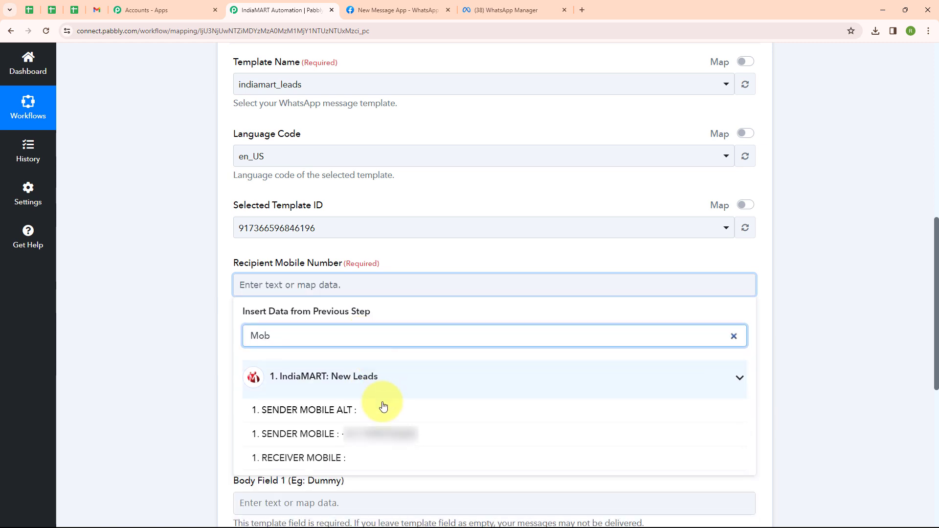
{"action": "left_click", "coordinate": [382, 435]}
{"action": "left_click", "coordinate": [164, 350]}
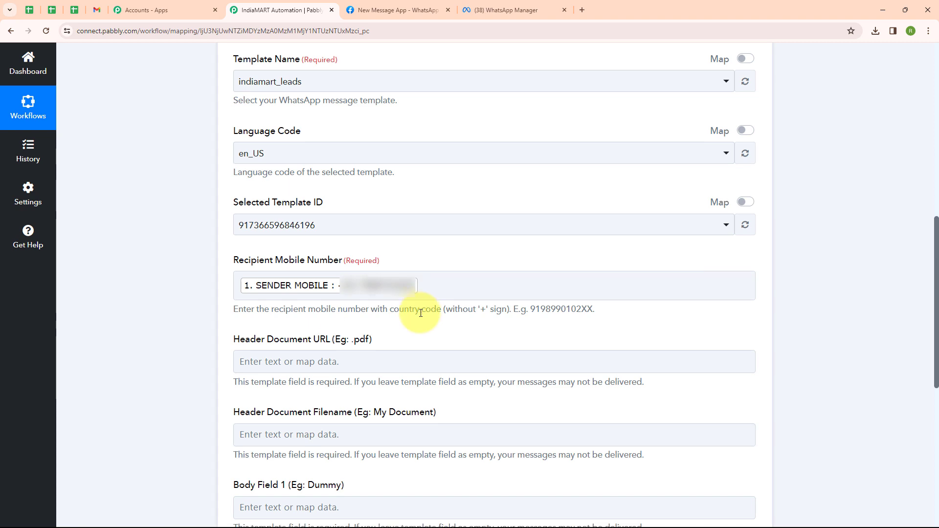
{"action": "scroll", "coordinate": [414, 311], "scroll_direction": "down", "scroll_amount": 3}
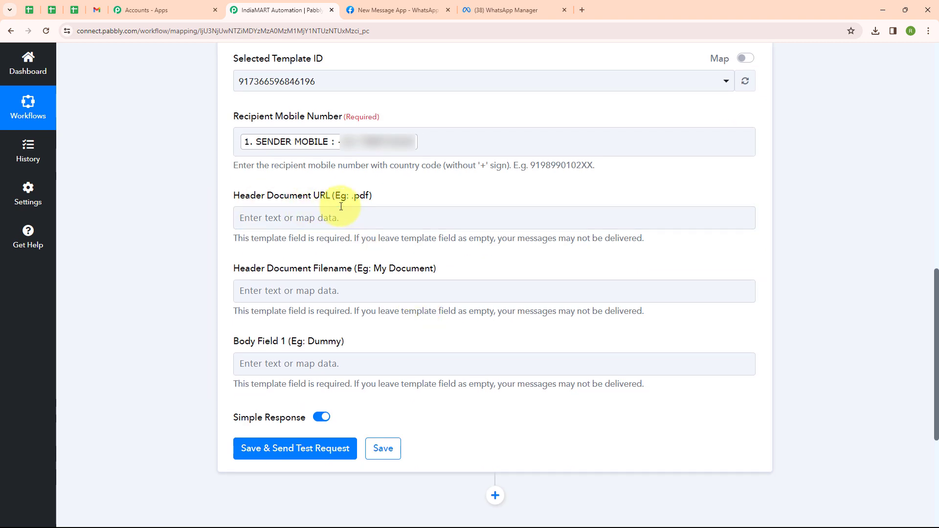
{"action": "left_click", "coordinate": [271, 217]}
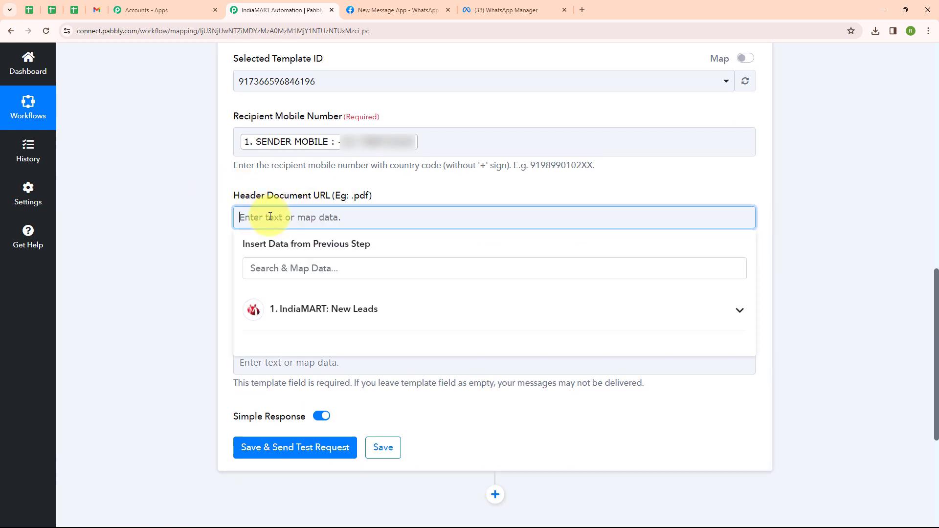
{"action": "type", "text": "https://pay2vault.com/wp3/wp-content/uploads/2024/04/Product-Catalogue.pdf"}
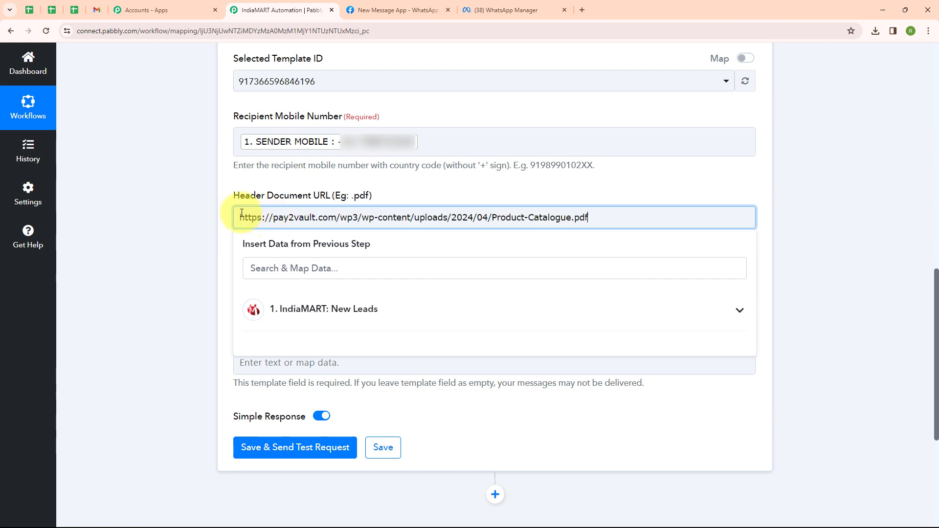
{"action": "left_click", "coordinate": [82, 257]}
Step: Set the header document filename of the WhatsApp template message to Product Catalogue
{"action": "scroll", "coordinate": [196, 250], "scroll_direction": "down", "scroll_amount": 2}
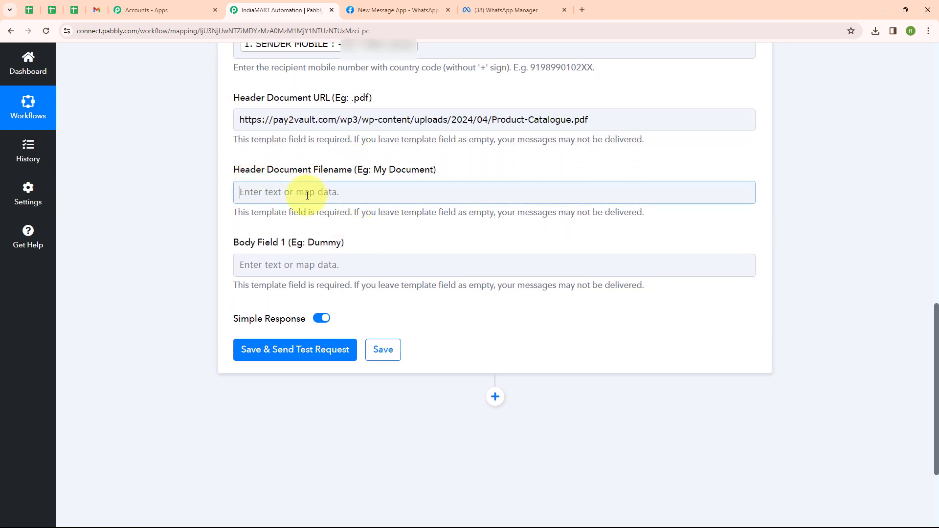
{"action": "left_click", "coordinate": [307, 195]}
{"action": "type", "text": "Product "}
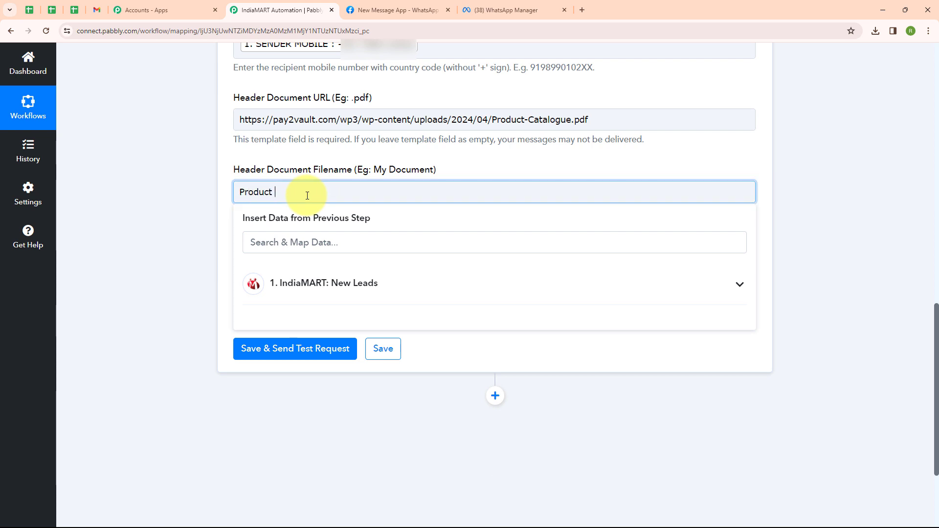
{"action": "type", "text": "Catalogue"}
{"action": "scroll", "coordinate": [230, 214], "scroll_direction": "down", "scroll_amount": 1}
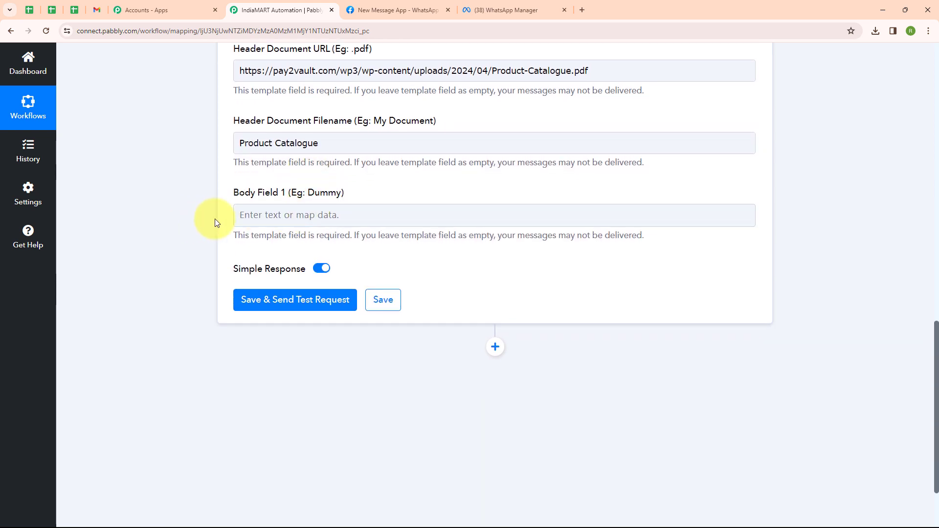
Step: Map Body Field 1 of the WhatsApp template message to the SENDER NAME value from the IndiaMART New Leads step
{"action": "left_click", "coordinate": [268, 212]}
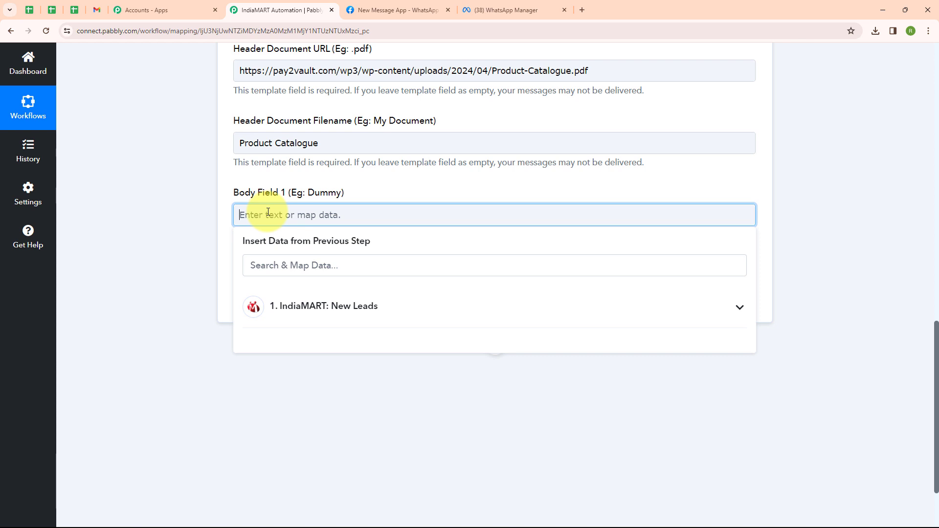
{"action": "left_click", "coordinate": [295, 262]}
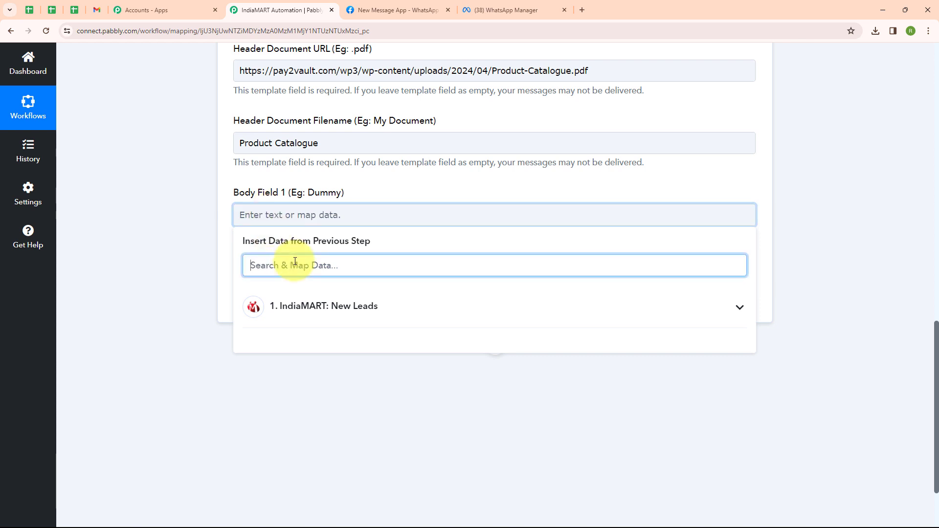
{"action": "type", "text": "Nam"}
{"action": "left_click", "coordinate": [294, 336]}
{"action": "left_click", "coordinate": [210, 284]}
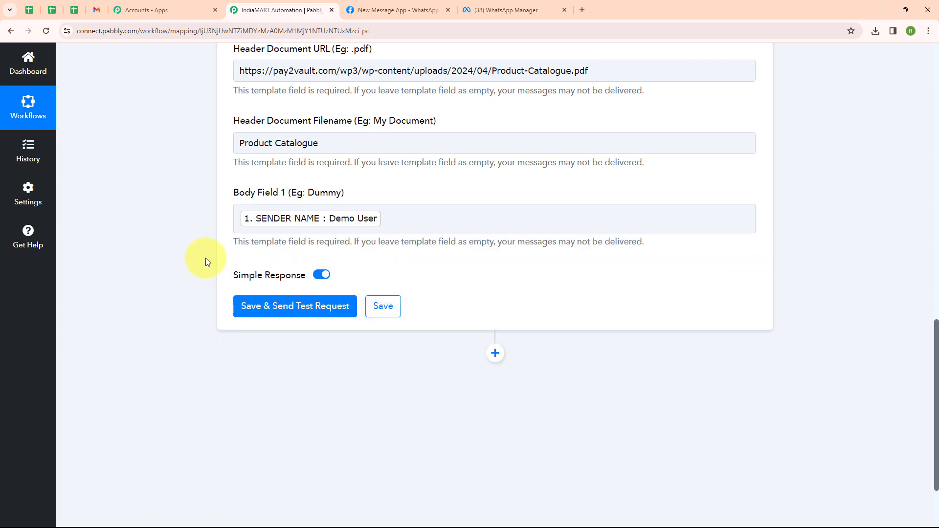
Step: Replace the mapped SENDER MOBILE value in the recipient mobile number with a test phone number including the country code
{"action": "scroll", "coordinate": [404, 264], "scroll_direction": "up", "scroll_amount": 3}
{"action": "left_click", "coordinate": [437, 144]}
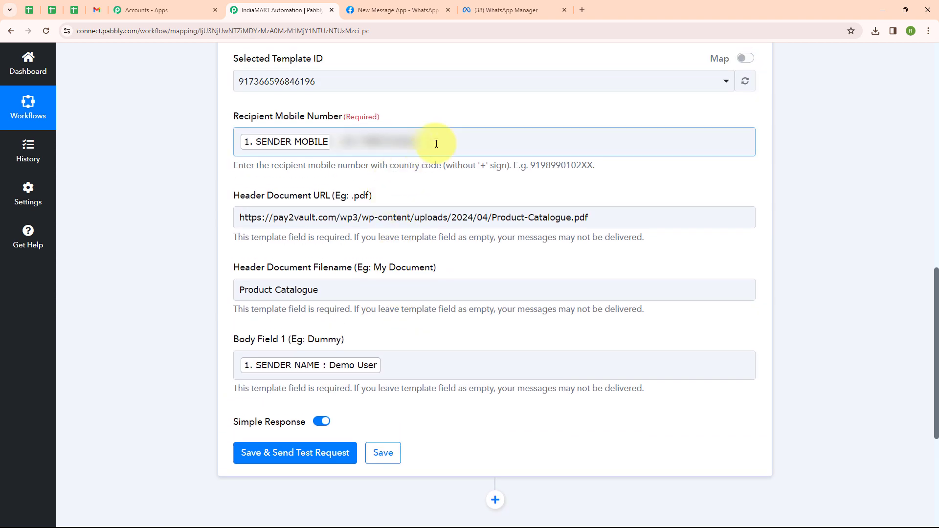
{"action": "key", "text": "BackSpace"}
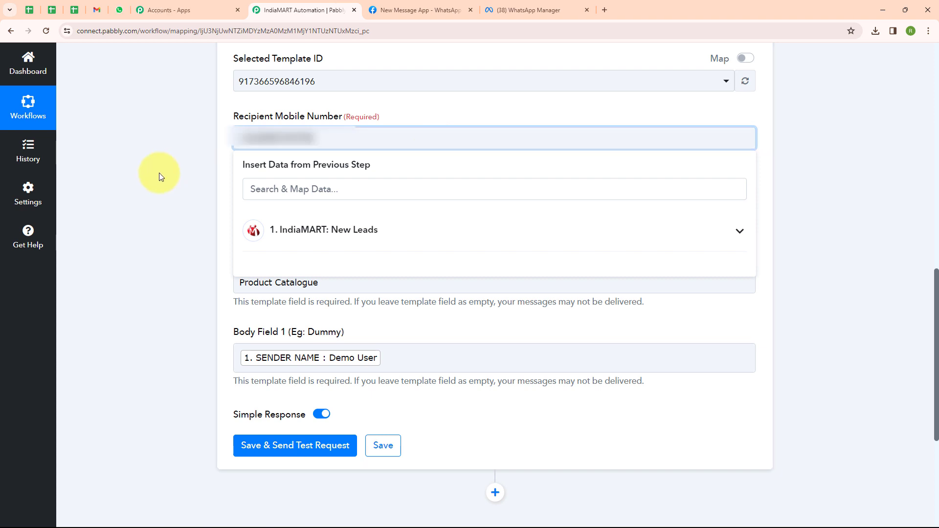
{"action": "left_click", "coordinate": [162, 177]}
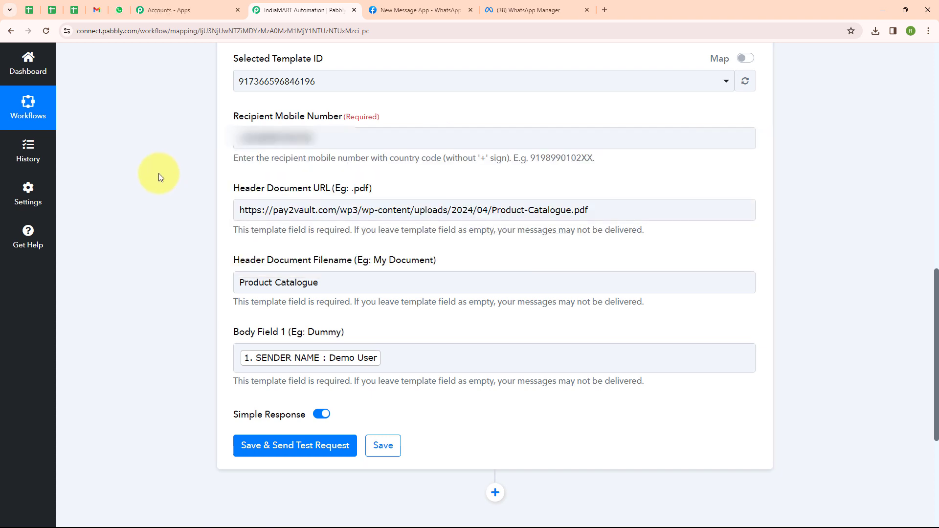
Step: Save the WhatsApp action, send a test request and check the message status in the response
{"action": "left_click", "coordinate": [267, 442]}
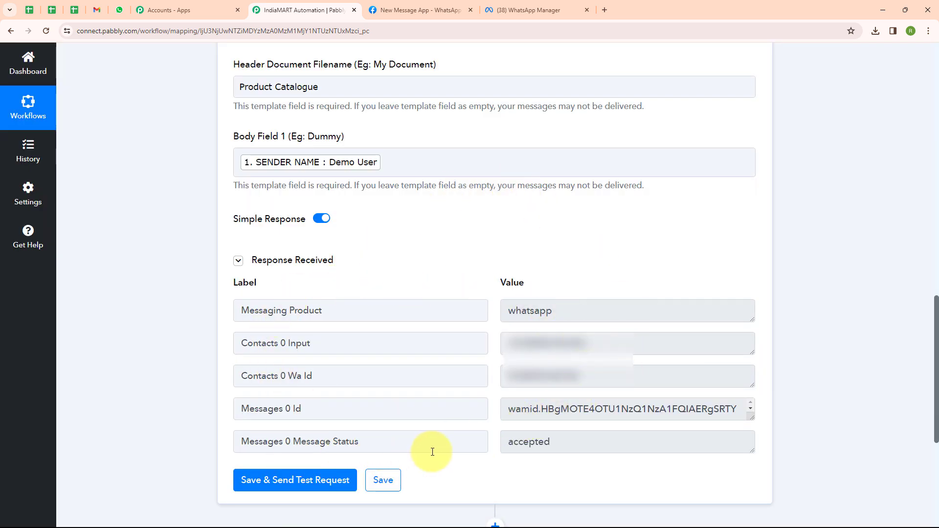
{"action": "left_click_drag", "start_coordinate": [510, 443], "coordinate": [574, 458]}
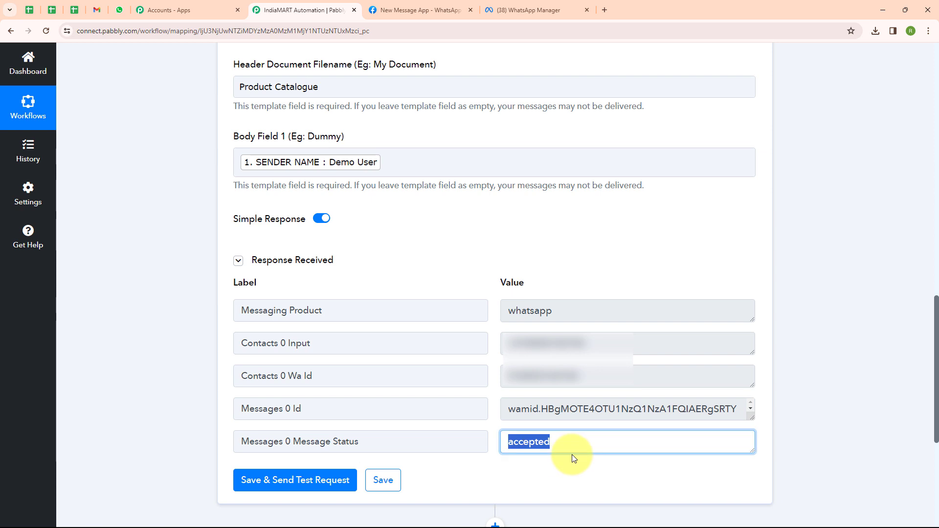
{"action": "left_click", "coordinate": [487, 473]}
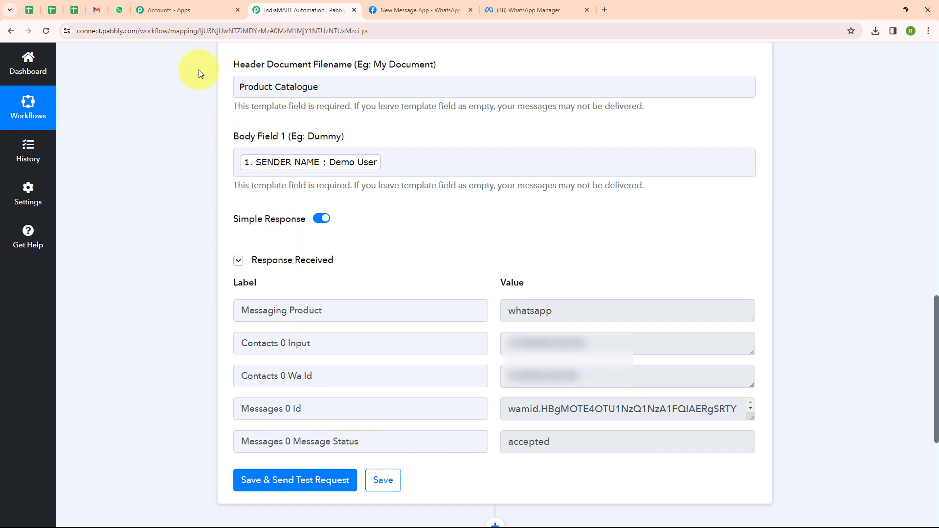
Step: Switch to WhatsApp Web, open the WhatsApp Cloud API chat and look through the attached Product Catalogue PDF
{"action": "left_click", "coordinate": [119, 10]}
{"action": "left_click", "coordinate": [184, 187]}
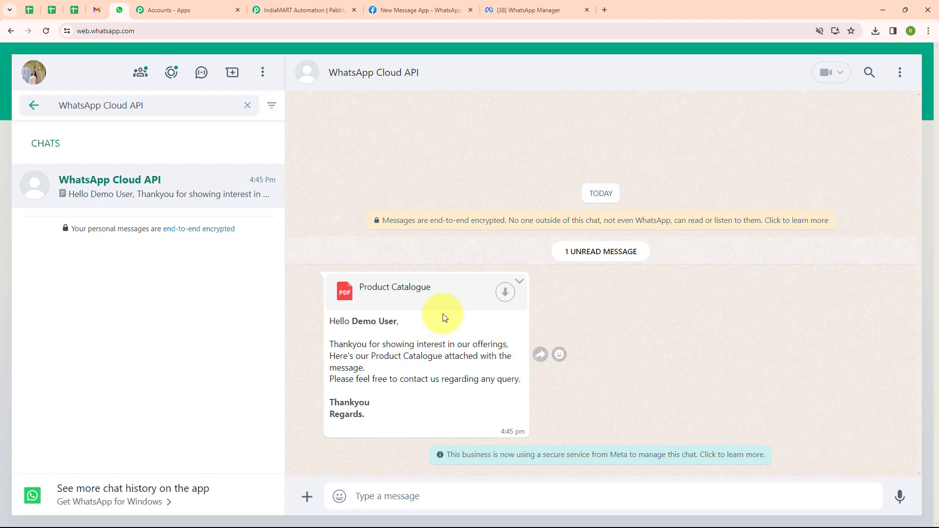
{"action": "left_click", "coordinate": [508, 295]}
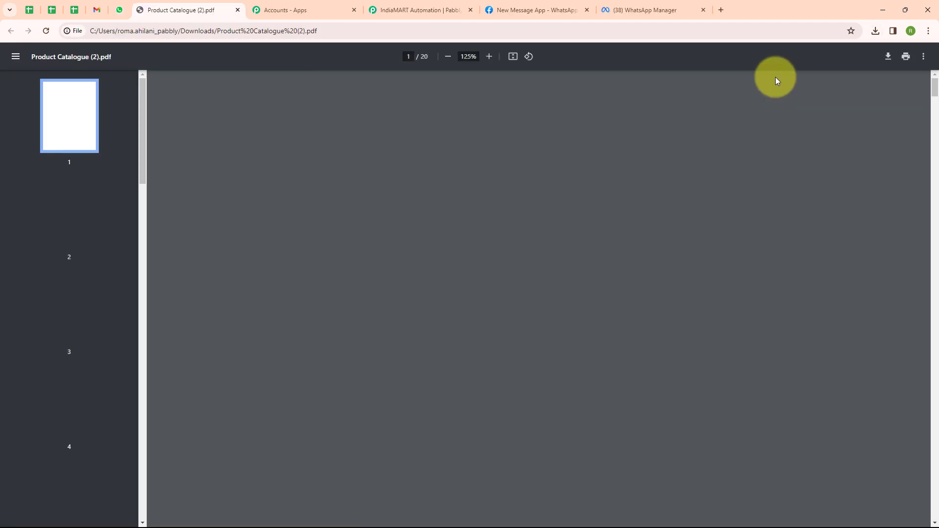
{"action": "scroll", "coordinate": [395, 146], "scroll_direction": "down", "scroll_amount": 10}
{"action": "scroll", "coordinate": [395, 145], "scroll_direction": "up", "scroll_amount": 12}
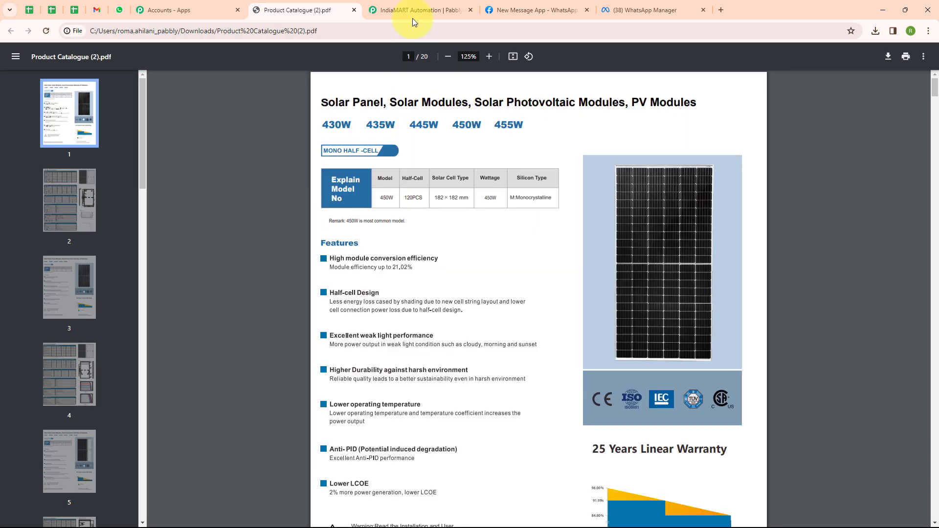
Step: Return to the IndiaMART Automation workflow in Pabbly Connect and check how often the New Leads trigger looks for data
{"action": "left_click", "coordinate": [413, 10]}
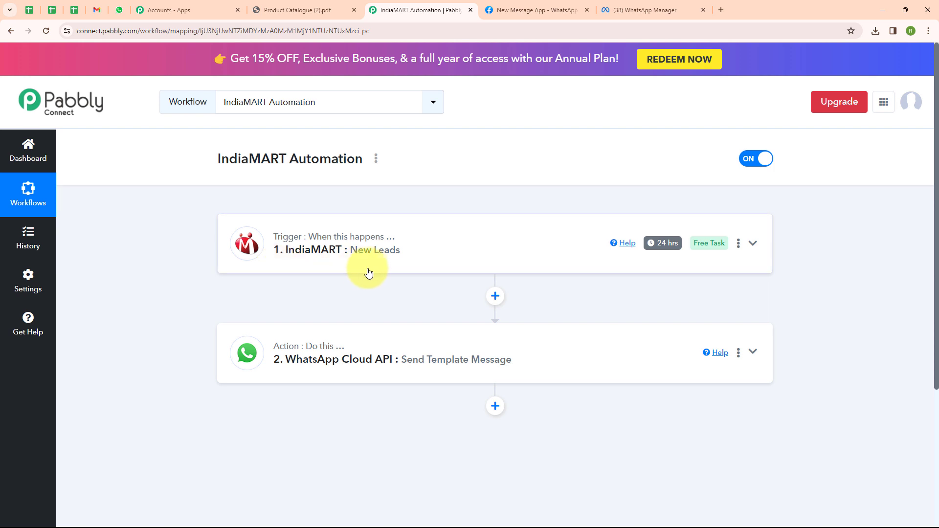
{"action": "mouse_move", "coordinate": [656, 249]}
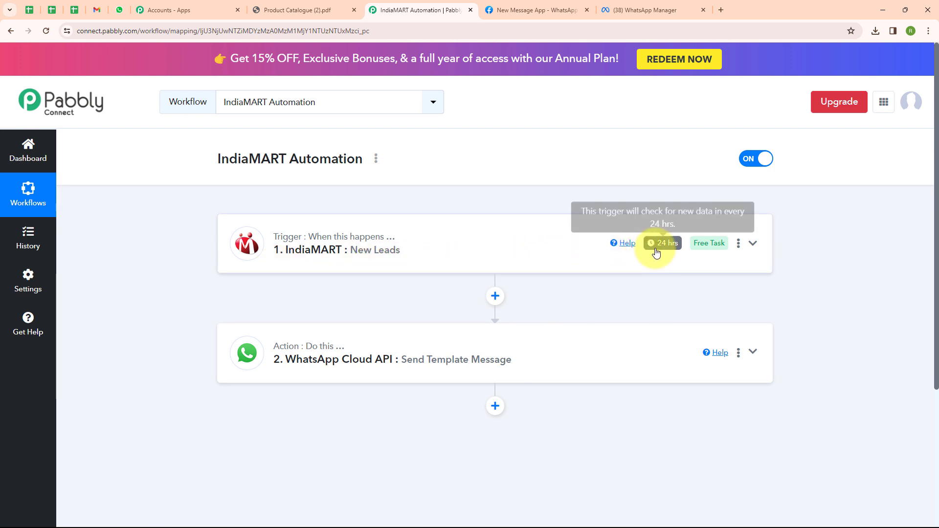